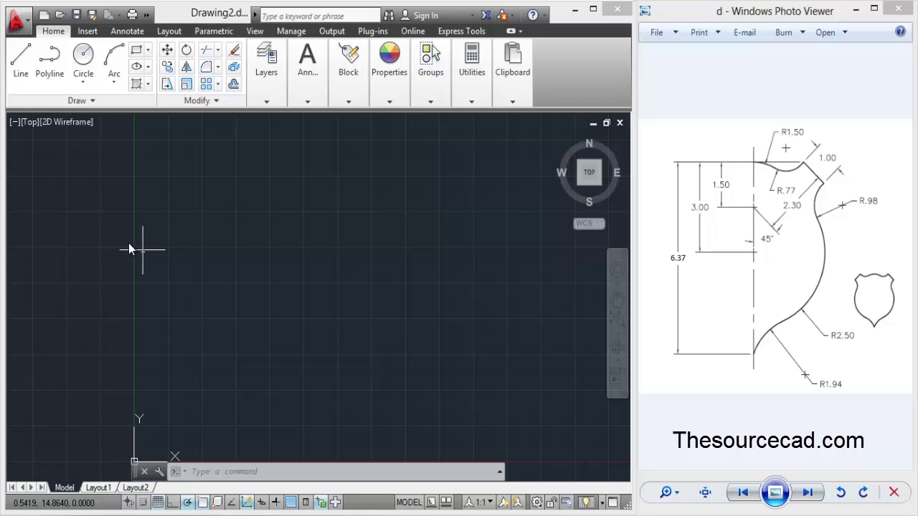
# Draw a 3-unit vertical line as the starting centreline and recentre the view on it
pyautogui.click(32, 62)
pyautogui.click(281, 201)
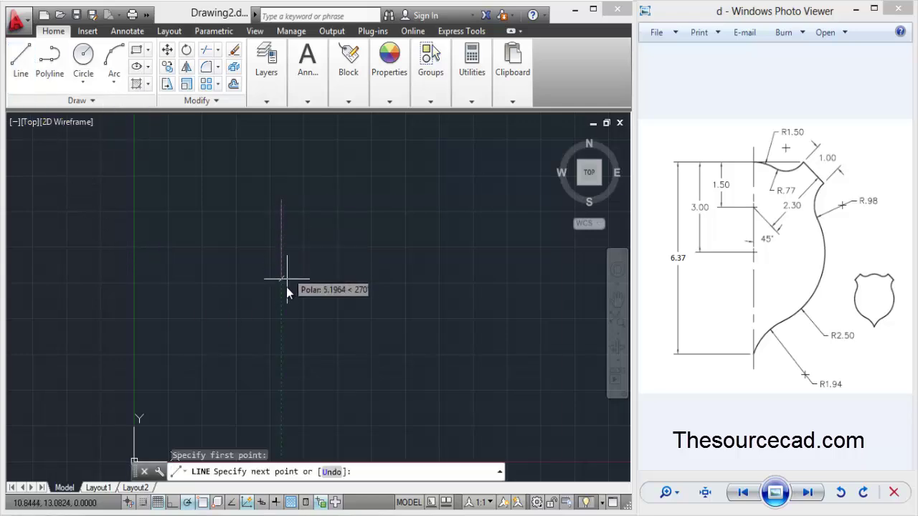
pyautogui.write('3')
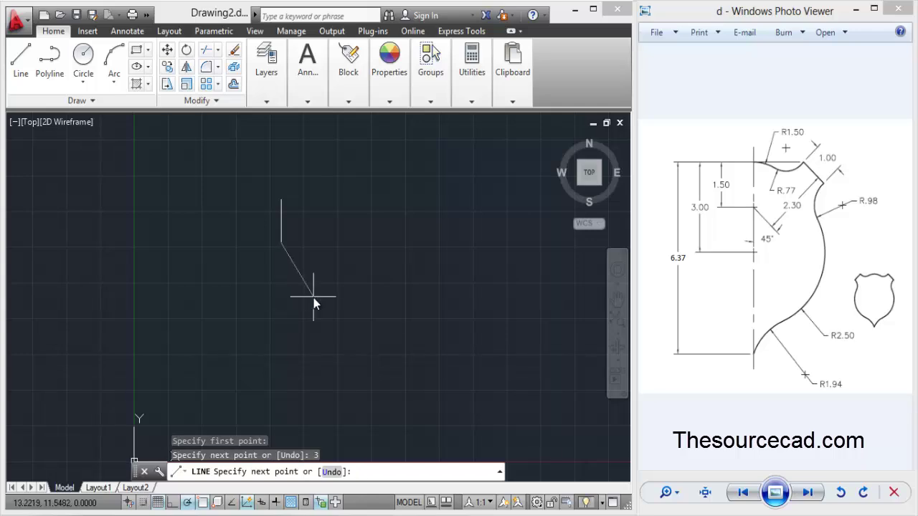
pyautogui.press('Return')
pyautogui.press('Return')
pyautogui.scroll(3, 278, 221)
pyautogui.moveTo(284, 215); pyautogui.dragTo(280, 245, button='middle')
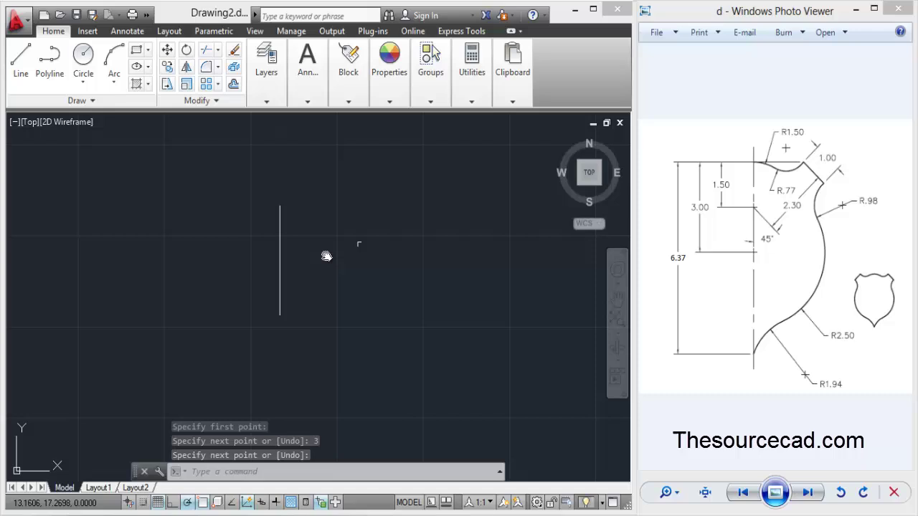
# Draw a circle of radius 2.5 centred on the vertical line's lower endpoint
pyautogui.click(83, 56)
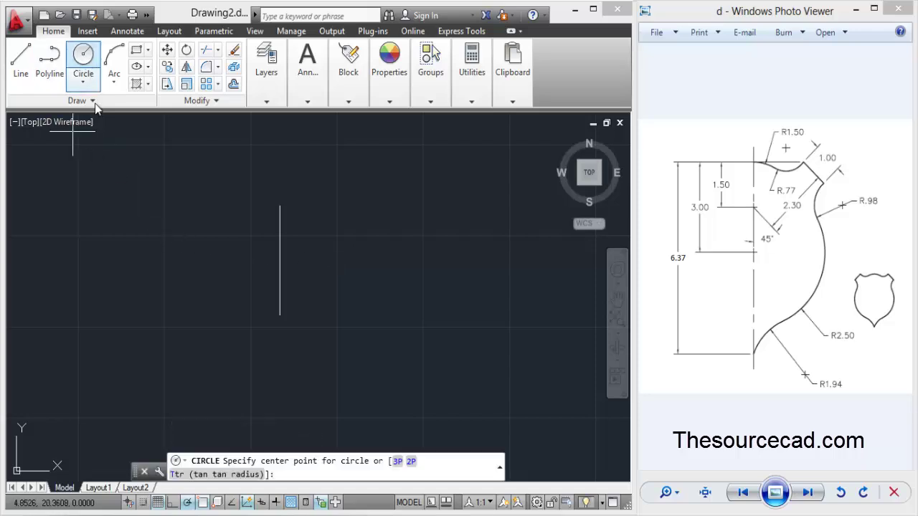
pyautogui.click(280, 316)
pyautogui.write('2.5')
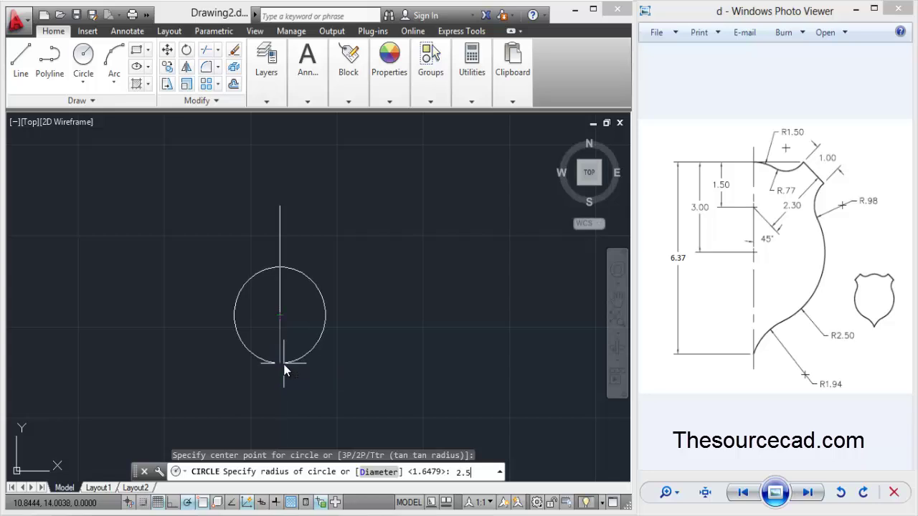
pyautogui.press('Return')
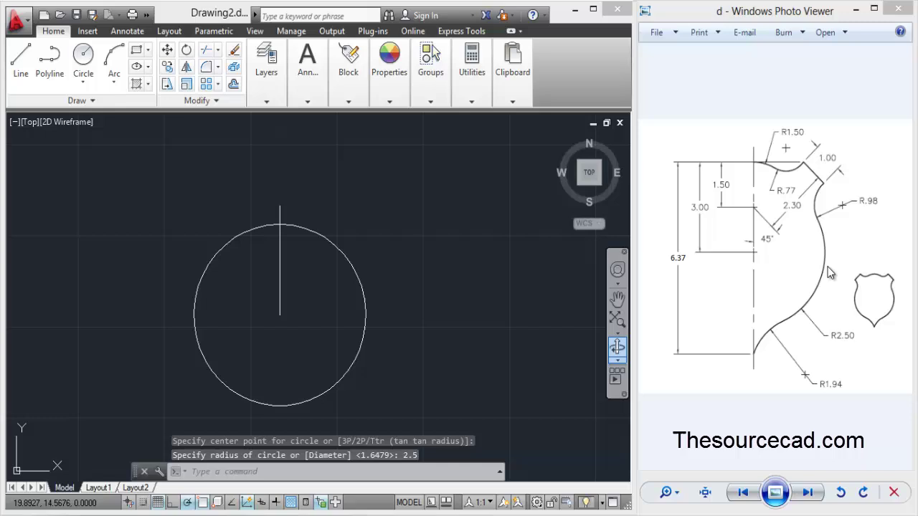
# Draw a 1.5-radius circle centred on the line's midpoint, reaching its top end
pyautogui.click(83, 57)
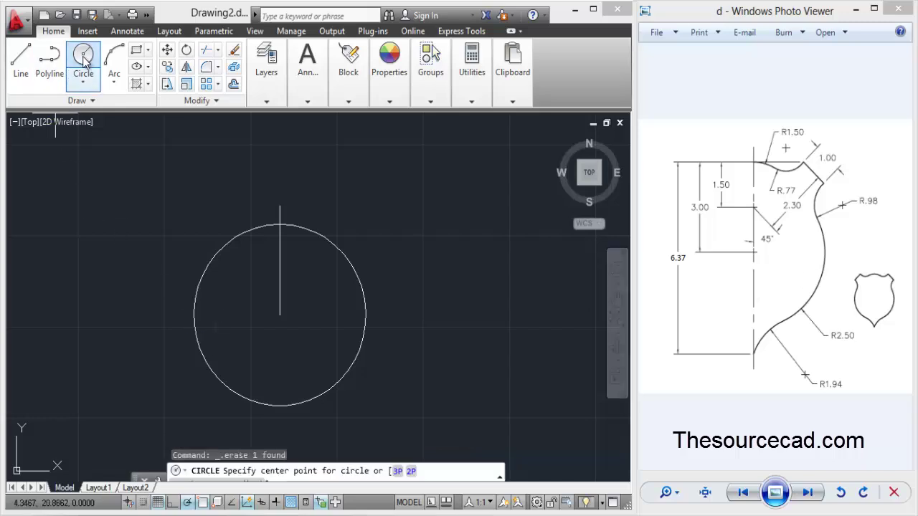
pyautogui.click(279, 264)
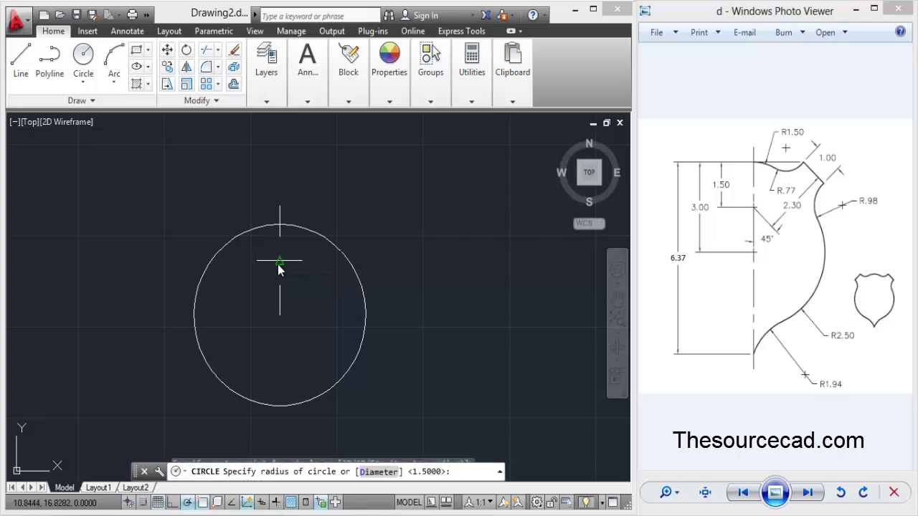
pyautogui.click(280, 206)
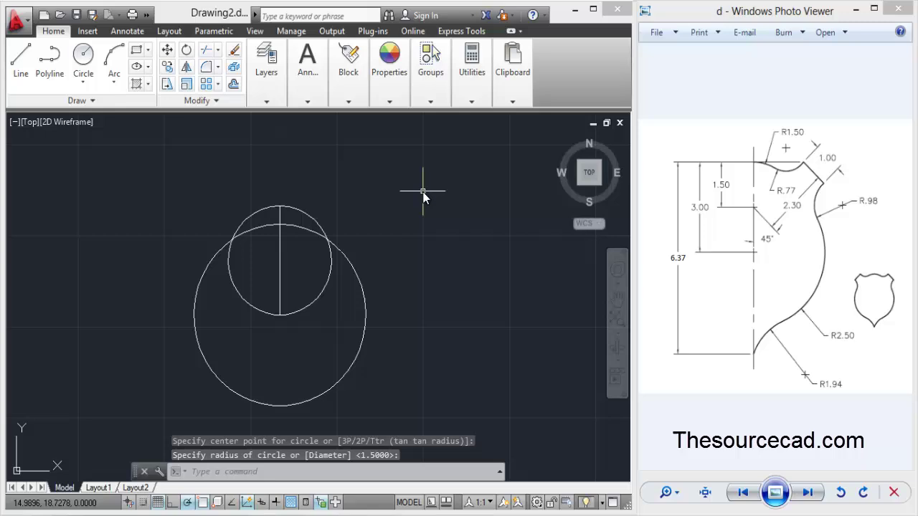
# Draw a horizontal line running right from the vertical line's top endpoint
pyautogui.click(20, 59)
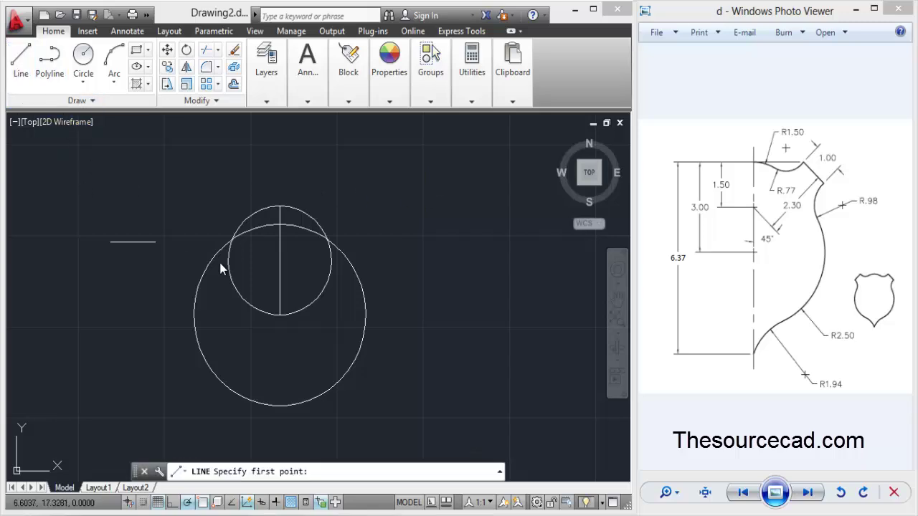
pyautogui.click(280, 206)
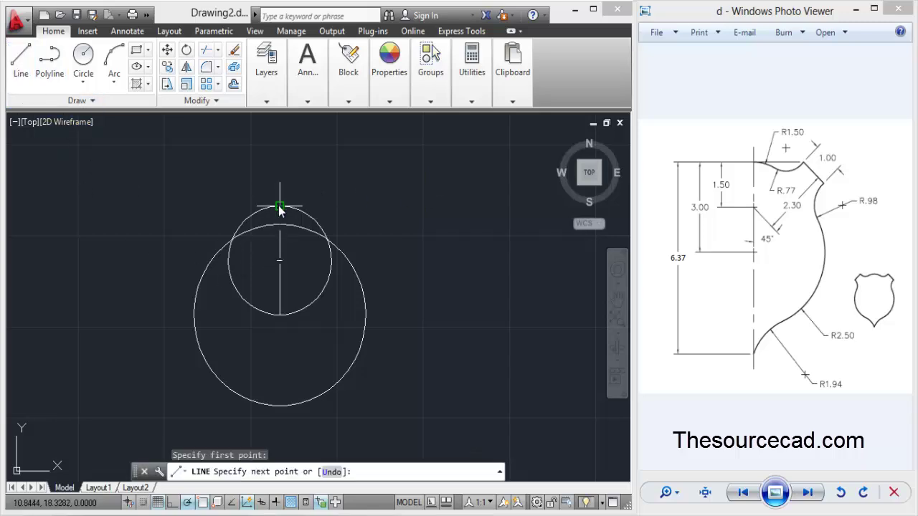
pyautogui.click(487, 206)
pyautogui.press('Return')
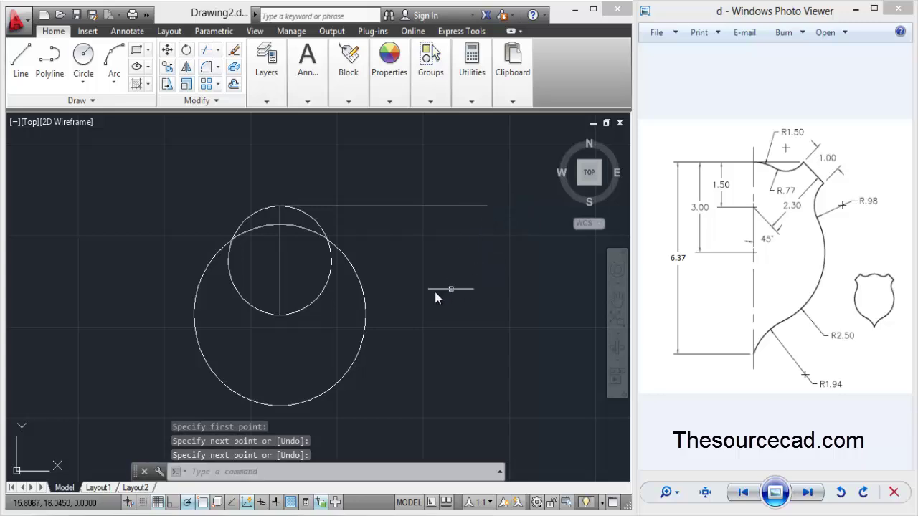
# With polar tracking set to 45°, draw a diagonal from the small circle's centre to the large circle
pyautogui.click(21, 65)
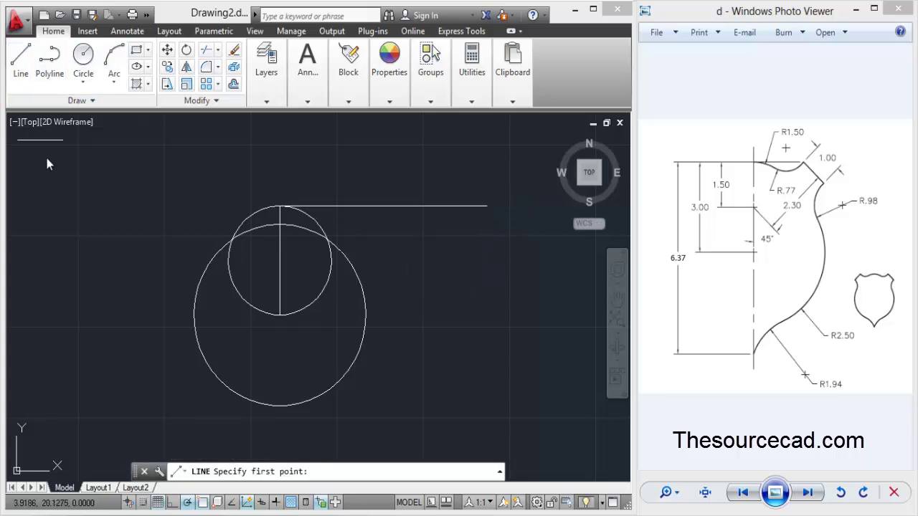
pyautogui.rightClick(189, 503)
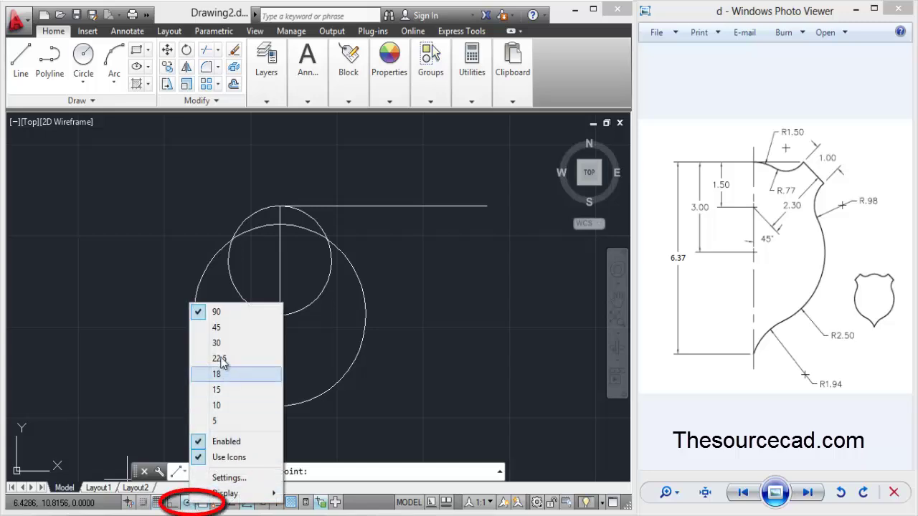
pyautogui.click(215, 327)
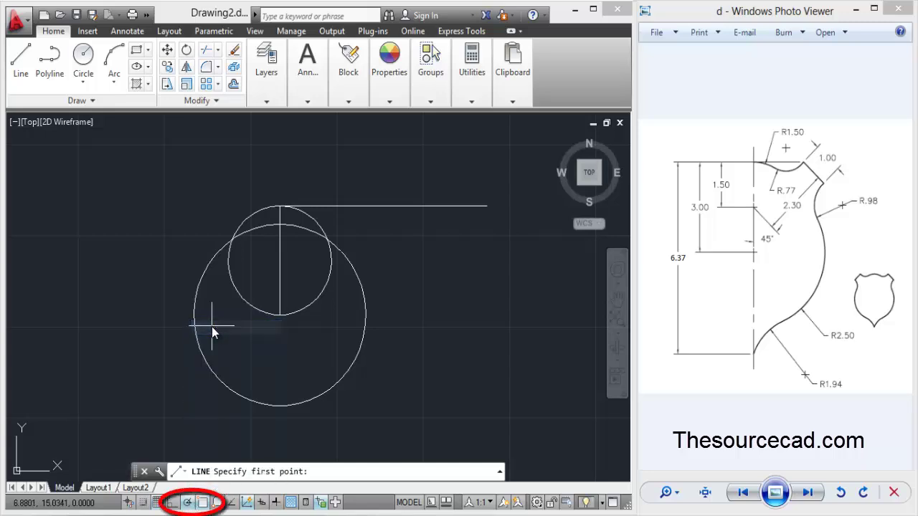
pyautogui.click(279, 261)
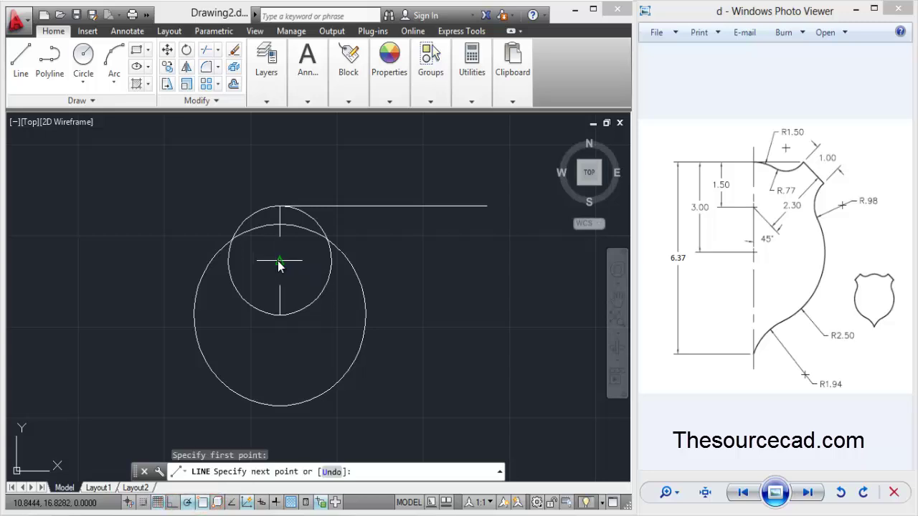
pyautogui.click(344, 334)
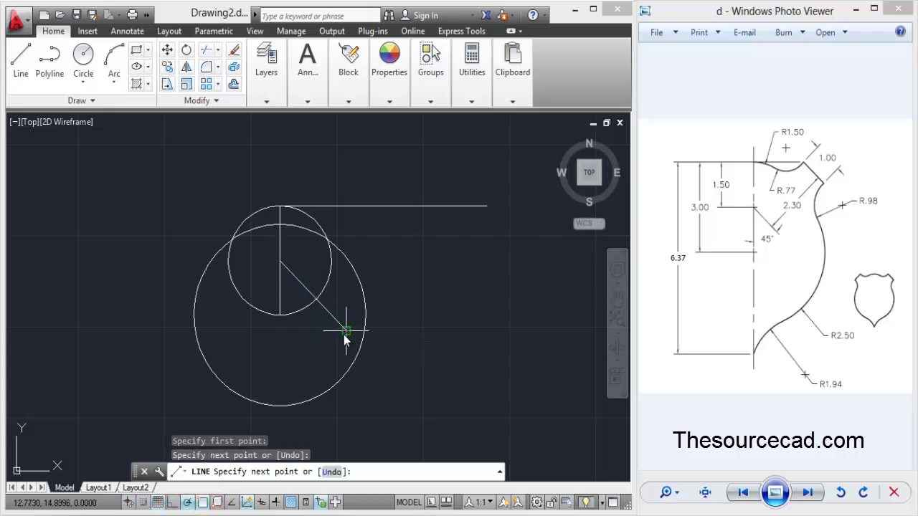
pyautogui.press('Return')
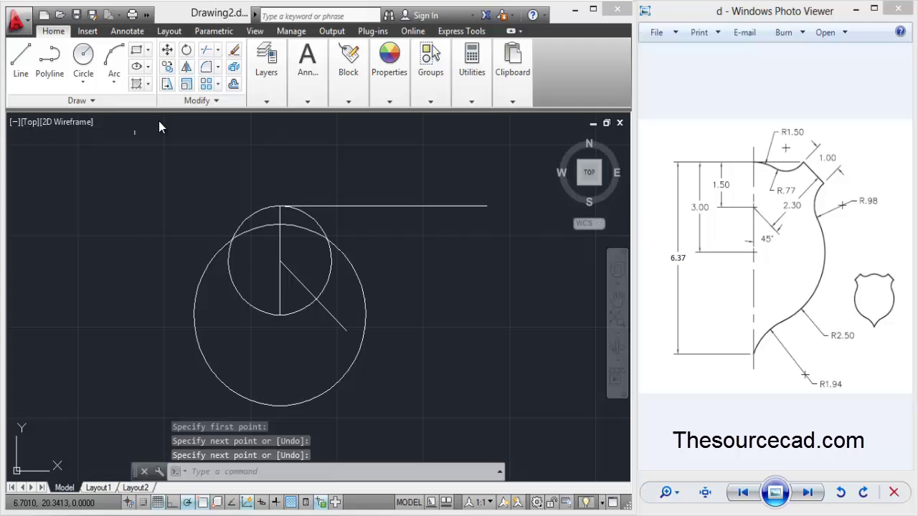
# Offset the 45° diagonal line by 2.3 toward the upper right
pyautogui.click(234, 85)
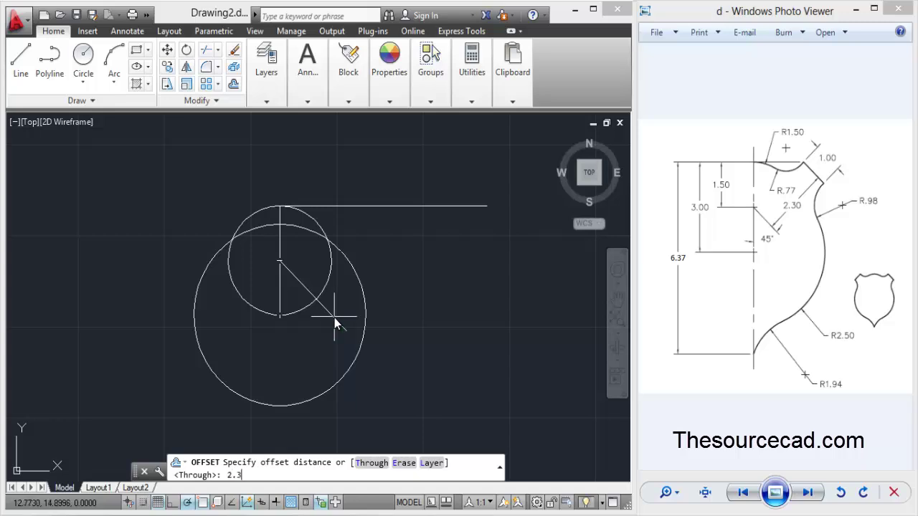
pyautogui.write('2.3')
pyautogui.press('Return')
pyautogui.click(299, 279)
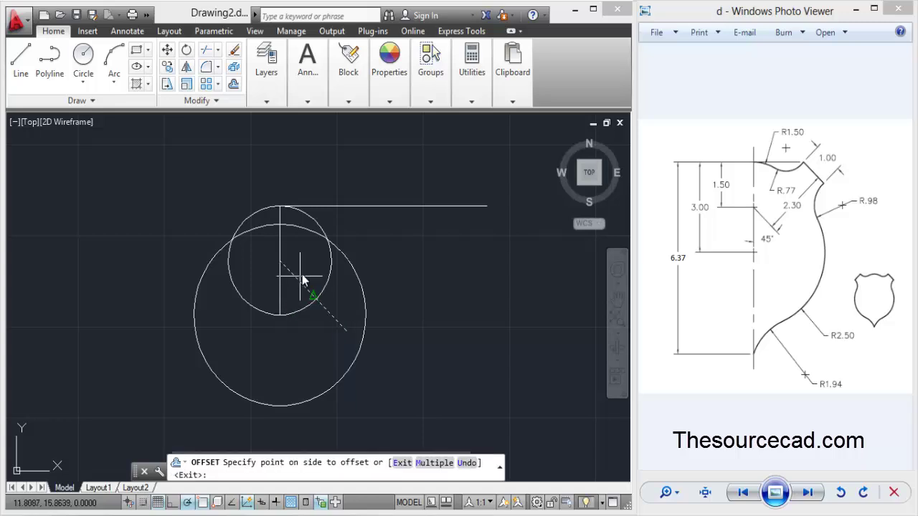
pyautogui.click(380, 224)
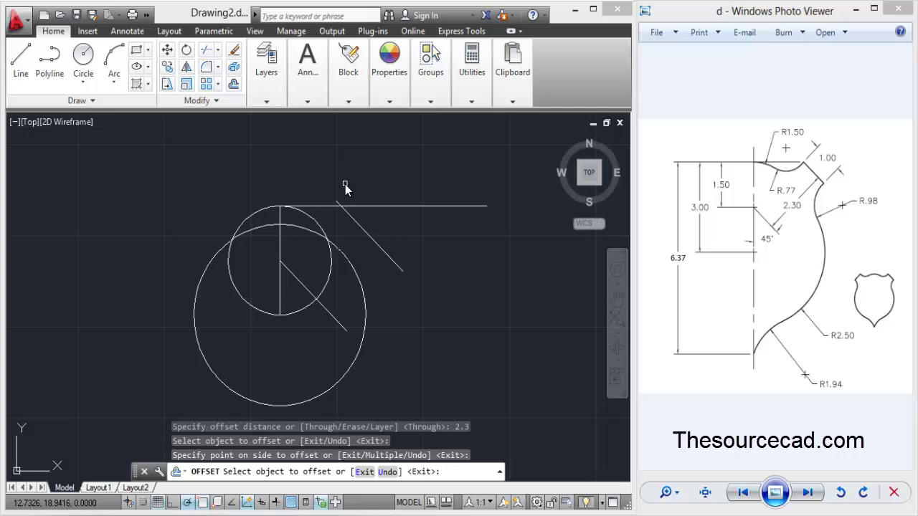
pyautogui.rightClick(345, 188)
pyautogui.click(362, 192)
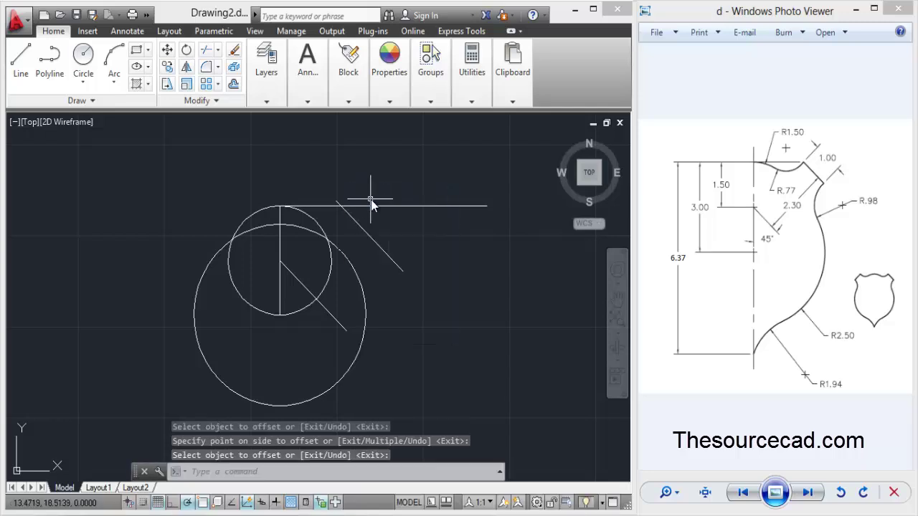
# Draw a 6.37-unit vertical line down from the top endpoint
pyautogui.moveTo(304, 370); pyautogui.dragTo(314, 305, button='middle')
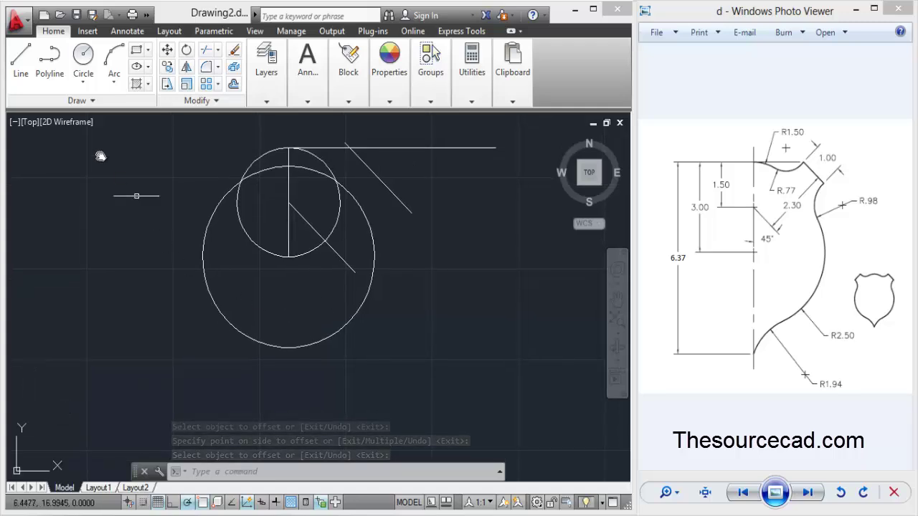
pyautogui.click(22, 63)
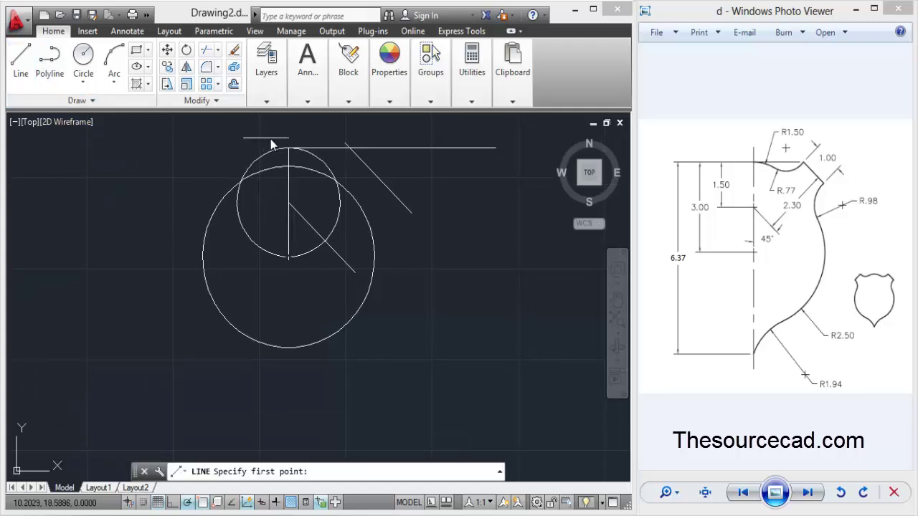
pyautogui.click(289, 149)
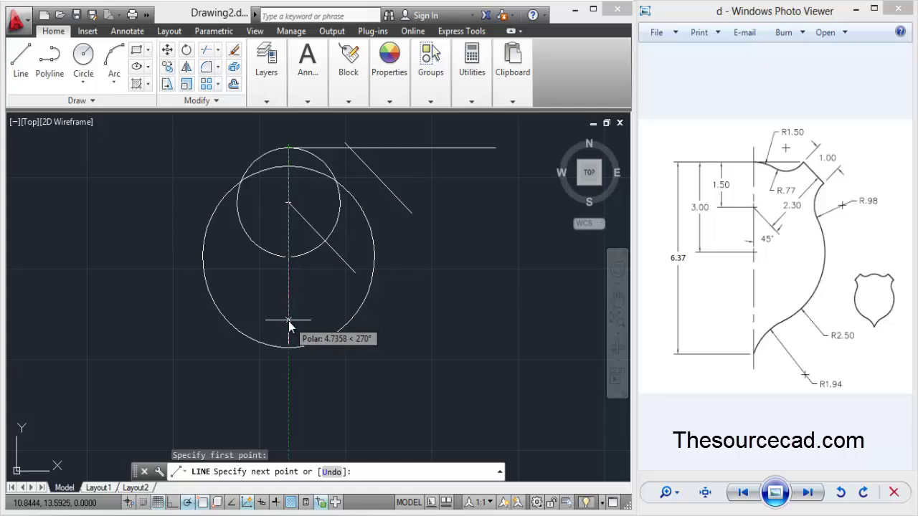
pyautogui.write('6.37')
pyautogui.press('Return')
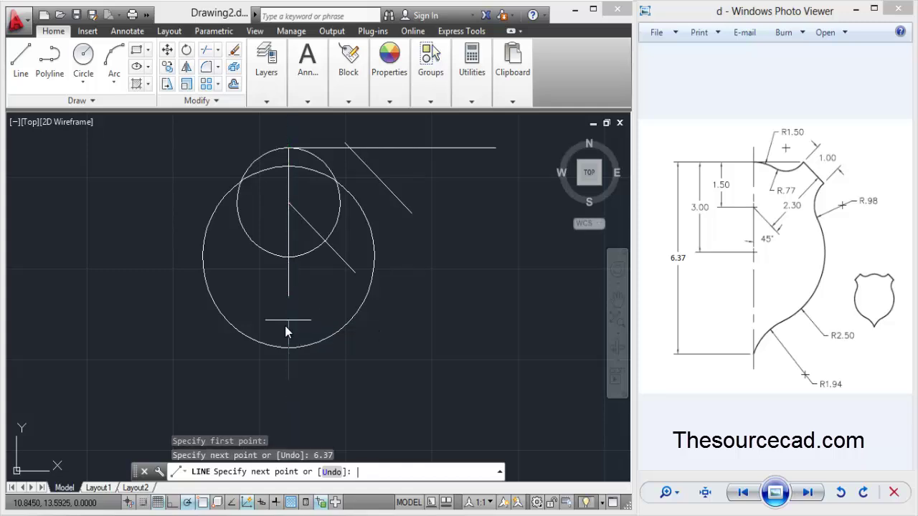
pyautogui.press('Return')
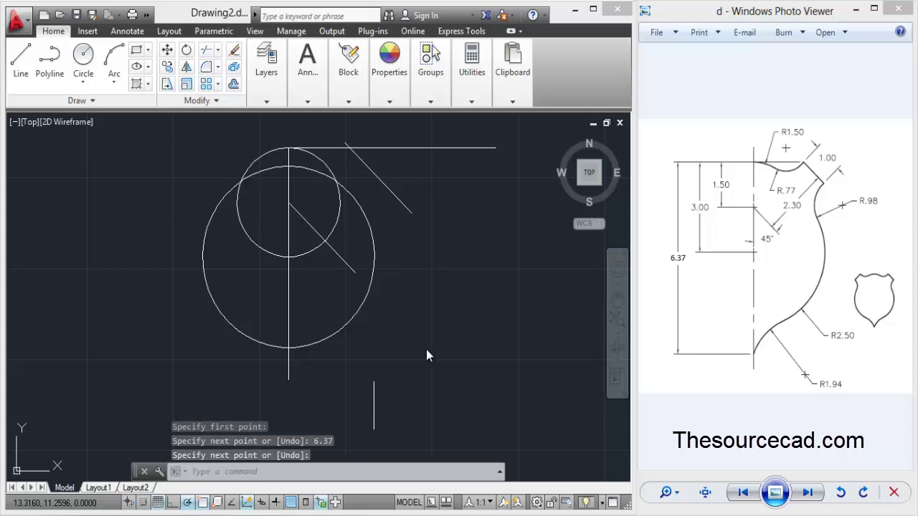
# Trim the top line beyond the offset diagonal and the left halves of both circles at the vertical line
pyautogui.click(205, 49)
pyautogui.press('Return')
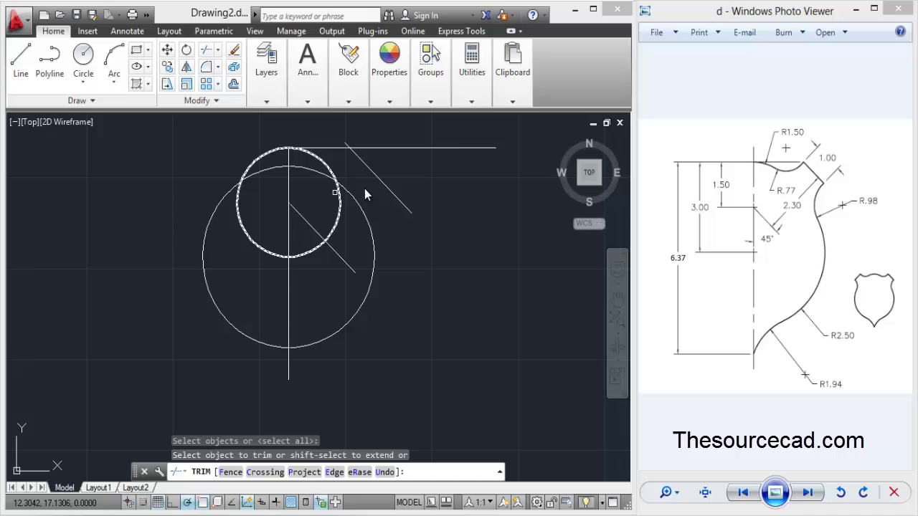
pyautogui.click(403, 149)
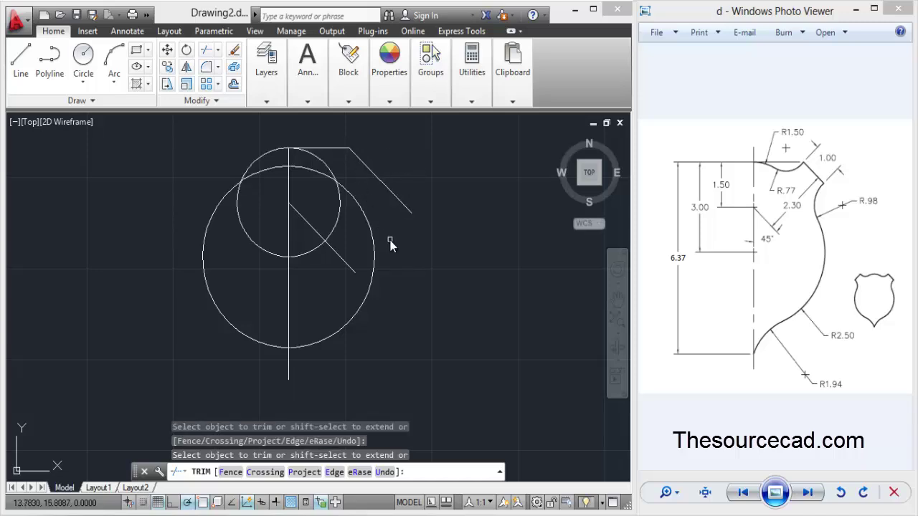
pyautogui.click(253, 164)
pyautogui.click(256, 177)
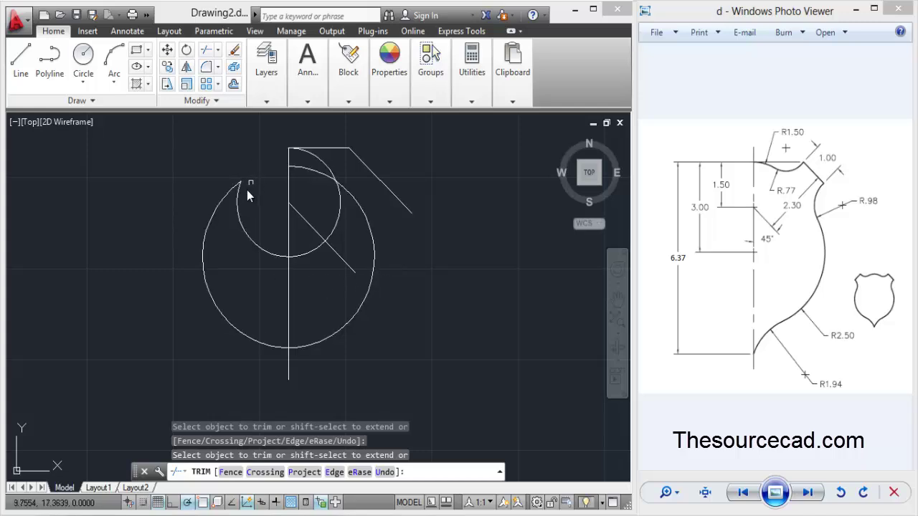
pyautogui.click(239, 203)
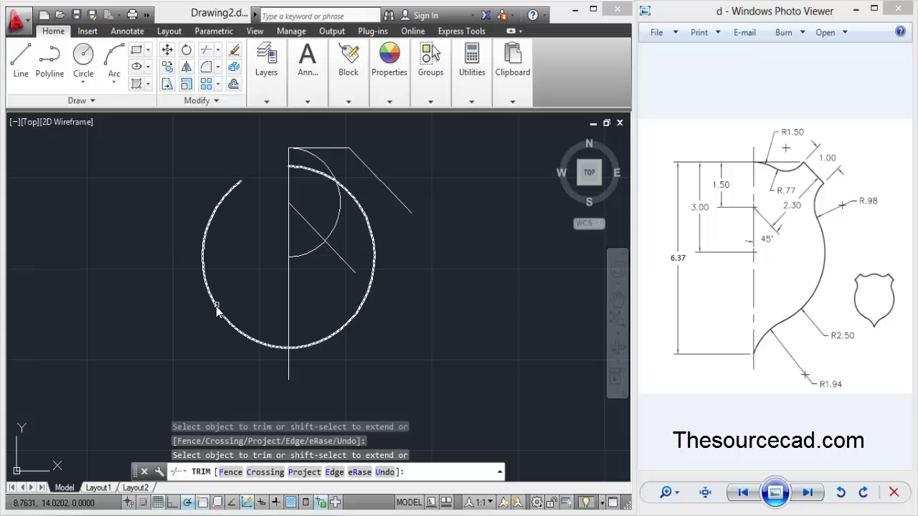
pyautogui.click(216, 306)
pyautogui.rightClick(232, 190)
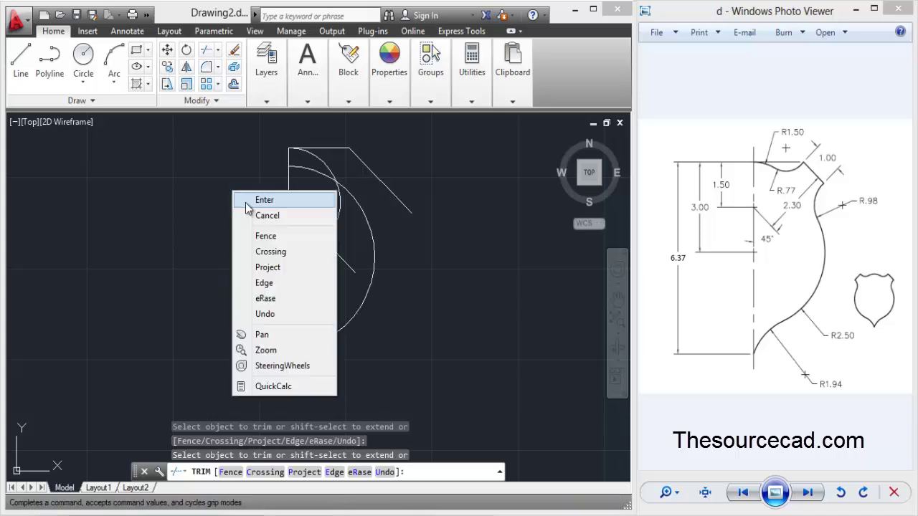
pyautogui.click(245, 200)
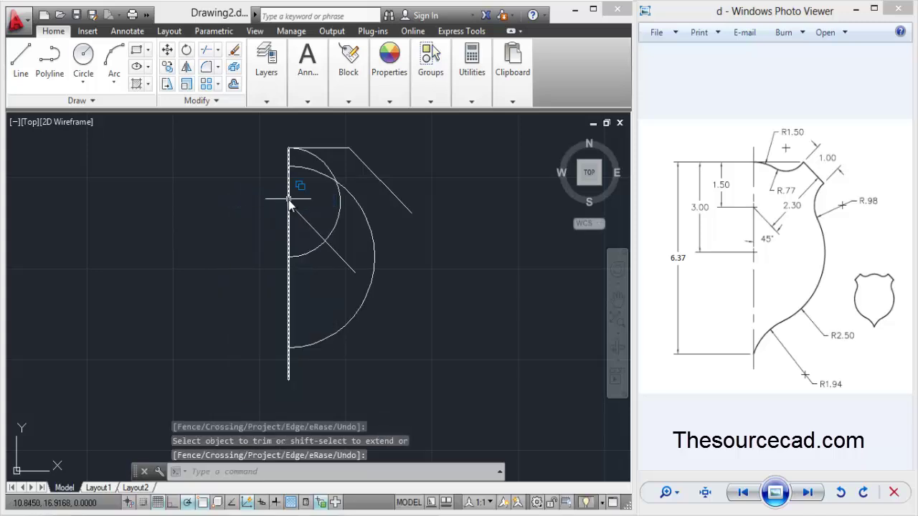
pyautogui.moveTo(292, 190)
pyautogui.mouseDown(button='middle')
pyautogui.moveTo(256, 233)
pyautogui.moveTo(299, 270)
pyautogui.mouseUp(button='middle')
pyautogui.scroll(2, 300, 218)
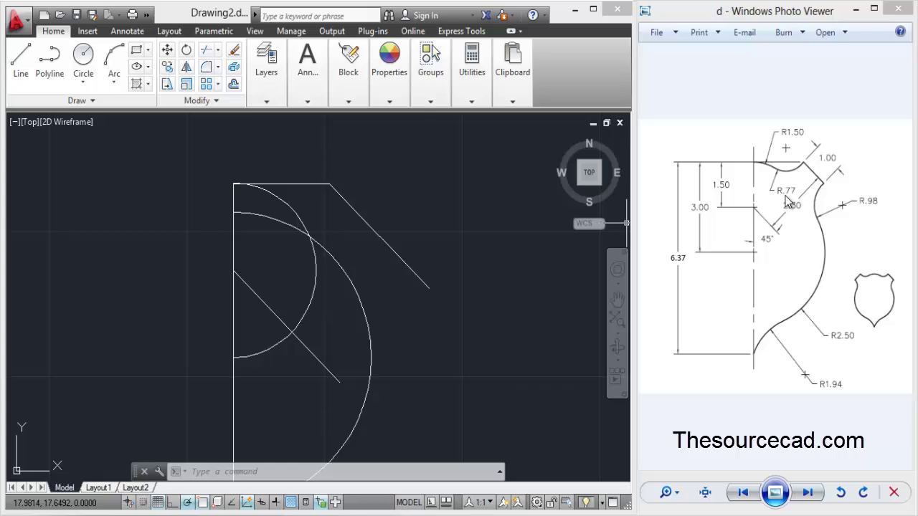
# Draw a Start-End-Radius arc of radius 0.77 from a point on the top line to its right-hand corner
pyautogui.moveTo(308, 217); pyautogui.dragTo(313, 231, button='middle')
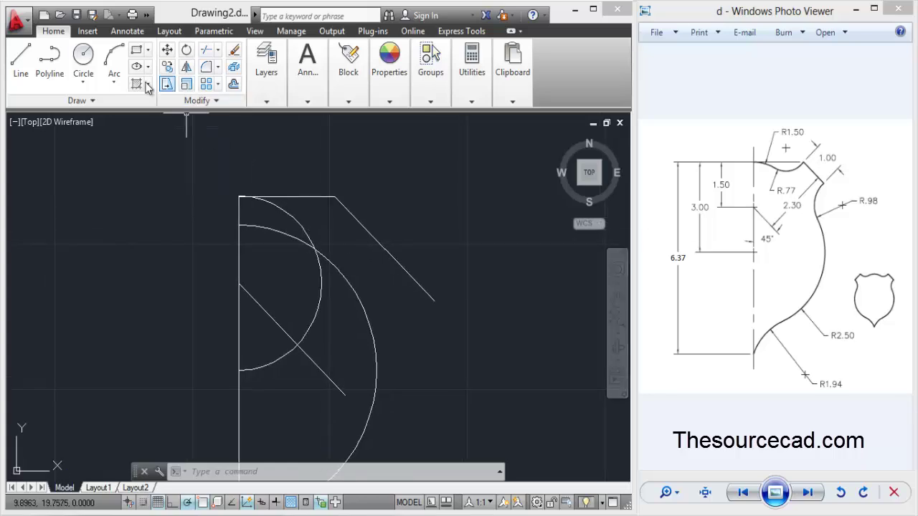
pyautogui.click(115, 83)
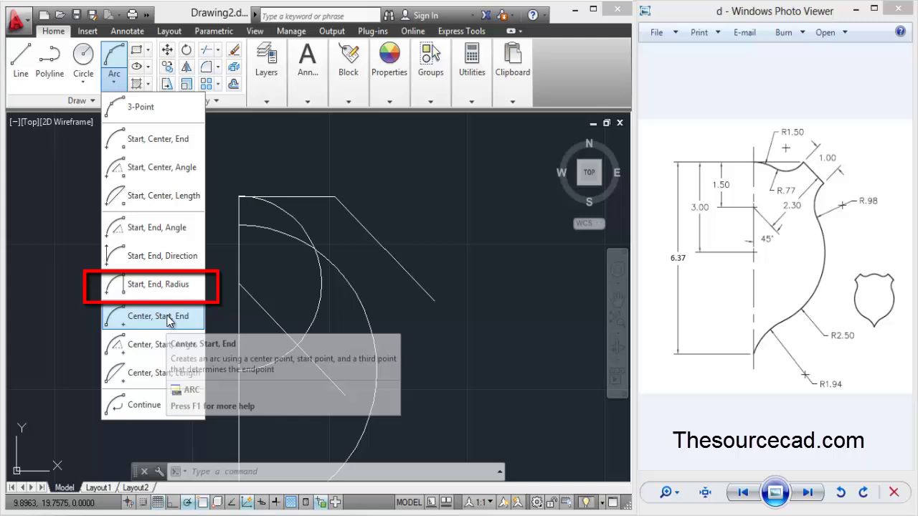
pyautogui.click(151, 287)
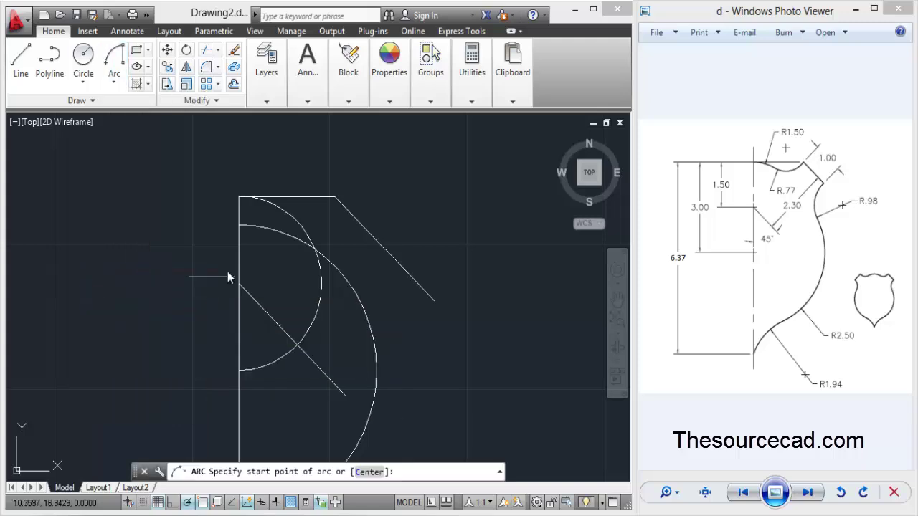
pyautogui.click(203, 503)
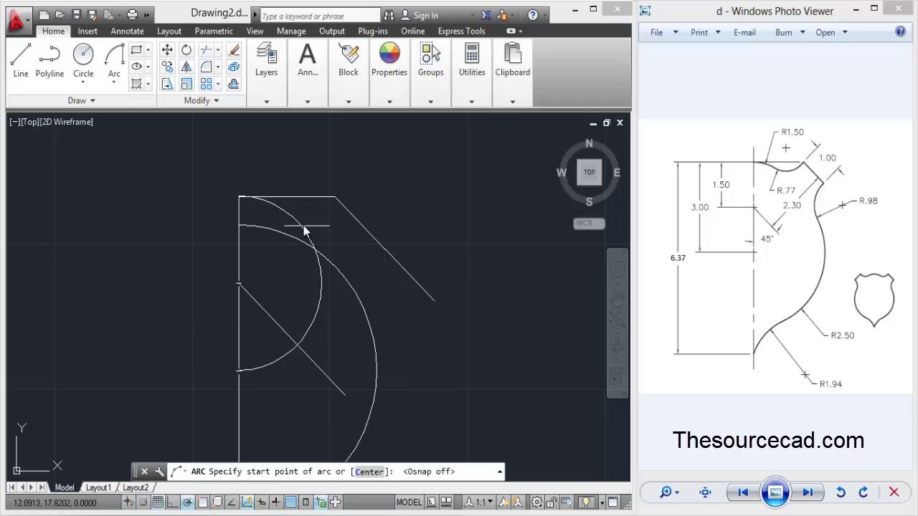
pyautogui.click(272, 201)
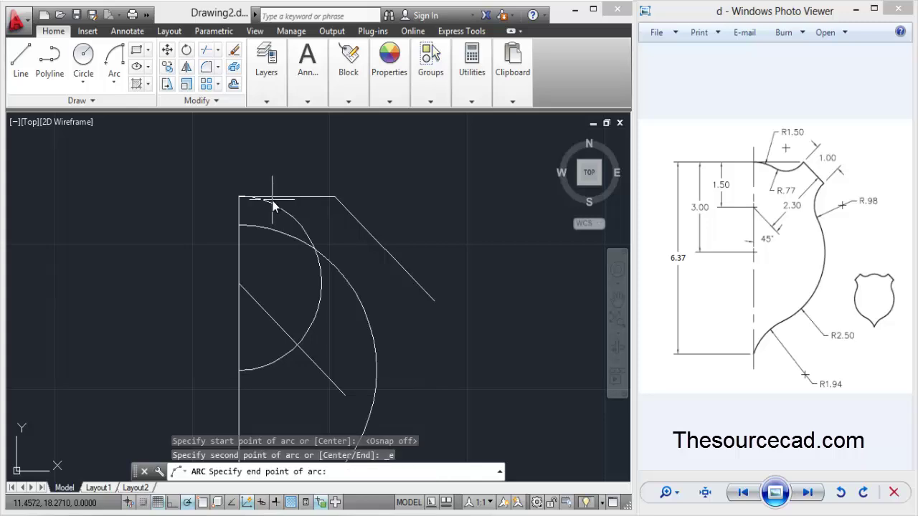
pyautogui.click(202, 502)
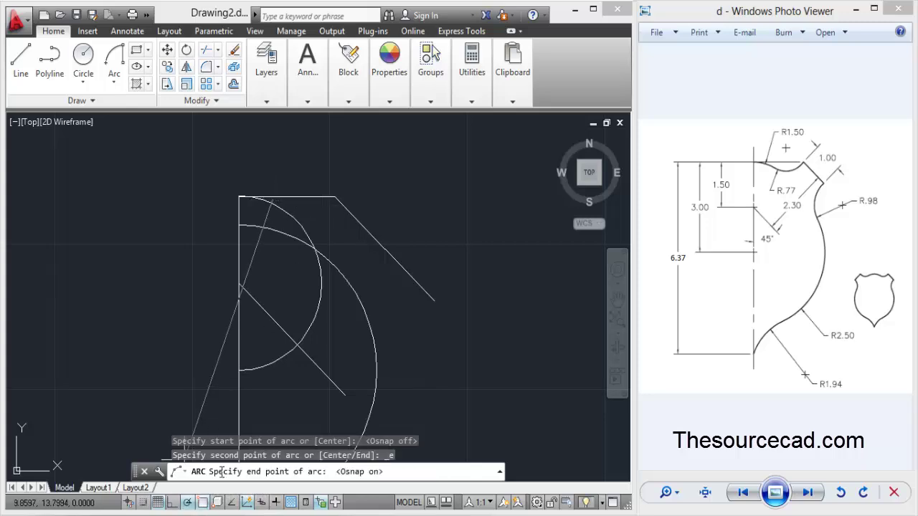
pyautogui.click(334, 196)
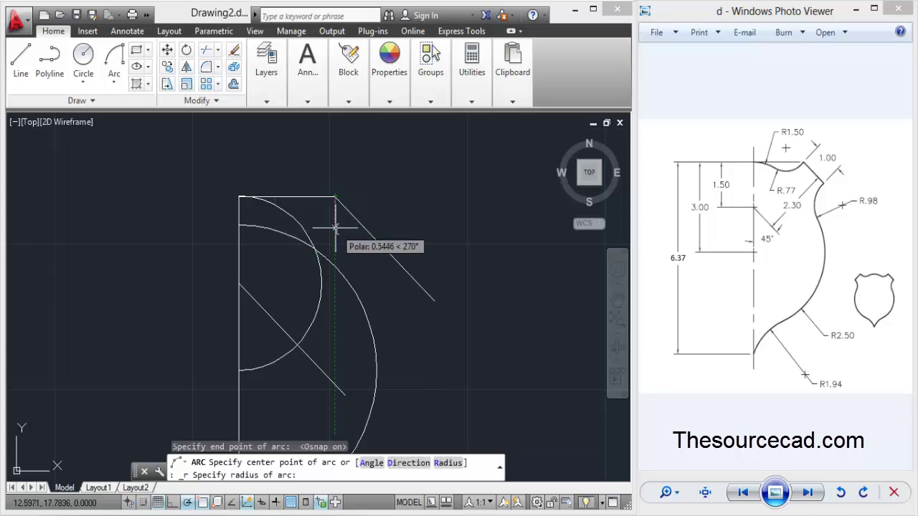
pyautogui.write('0.77')
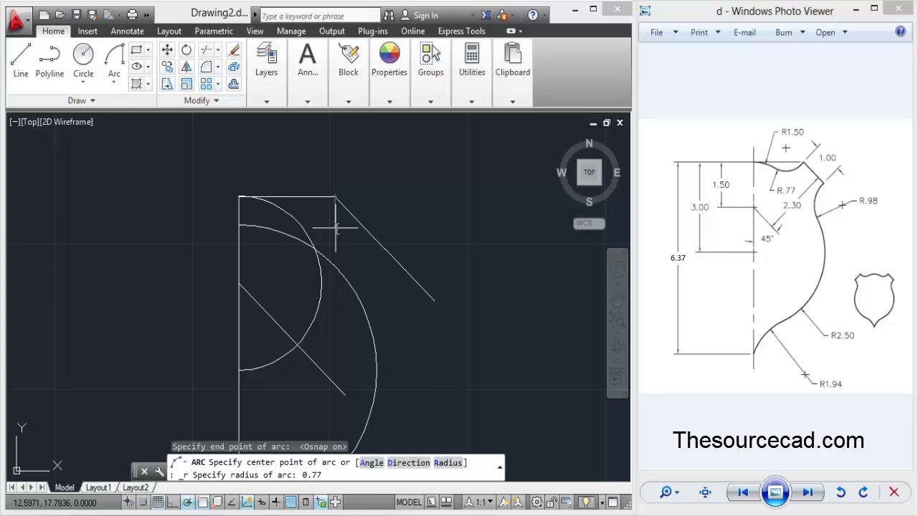
pyautogui.press('Return')
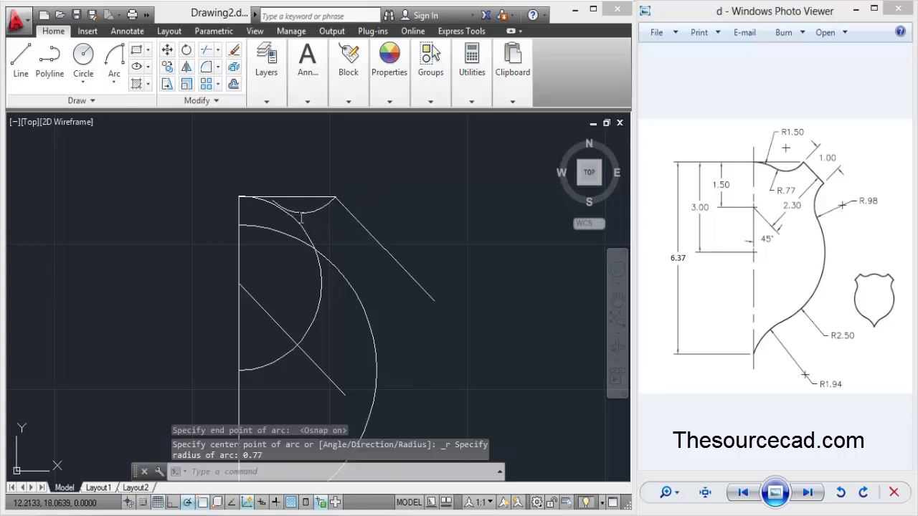
pyautogui.scroll(2, 279, 212)
pyautogui.scroll(3, 280, 212)
pyautogui.scroll(-4, 278, 188)
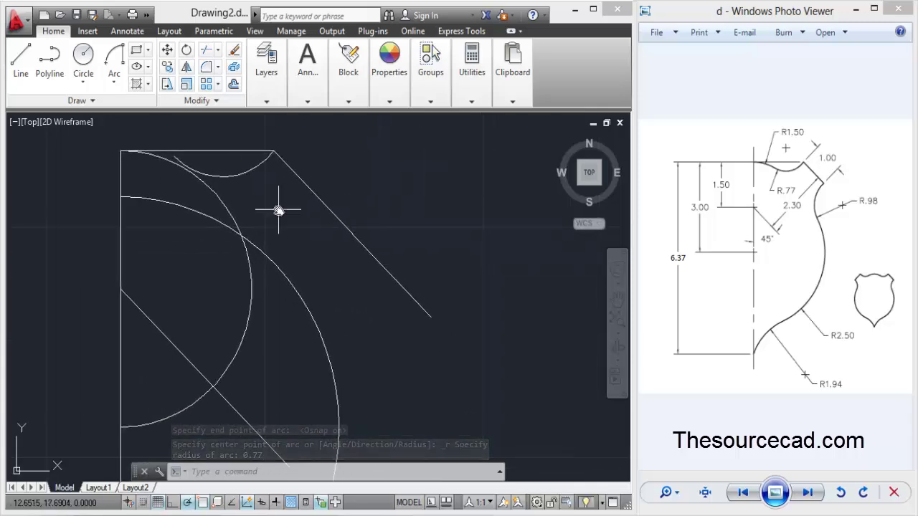
pyautogui.scroll(-2, 281, 215)
pyautogui.scroll(2, 338, 203)
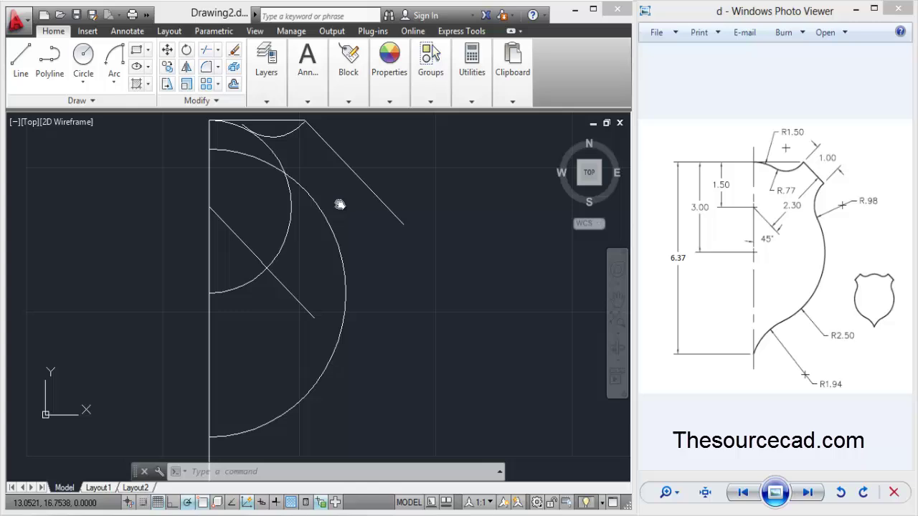
pyautogui.scroll(-2, 351, 262)
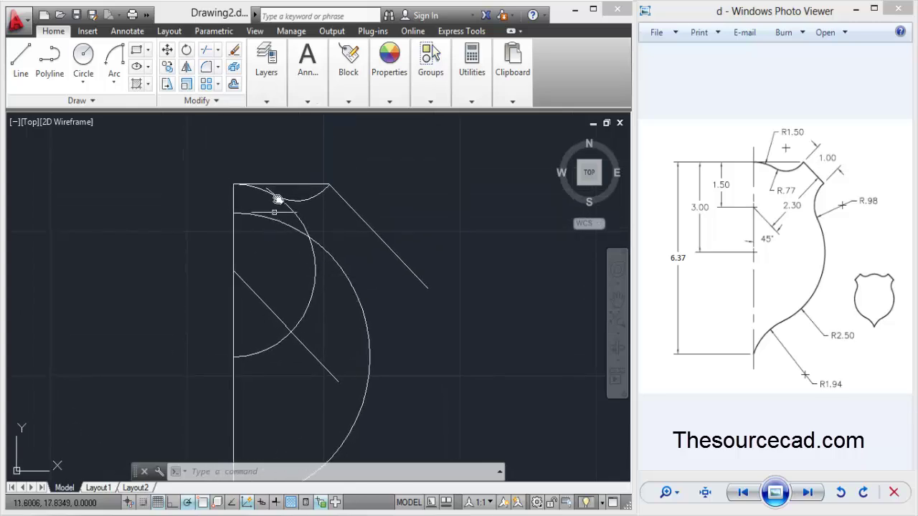
pyautogui.scroll(2, 268, 190)
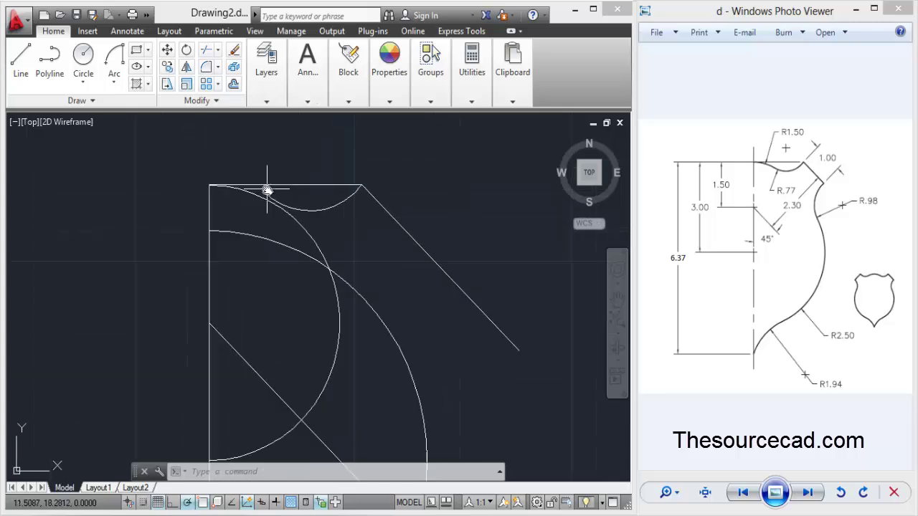
# Fix the top-right corner point and the top line, and constrain the top line horizontal
pyautogui.click(211, 32)
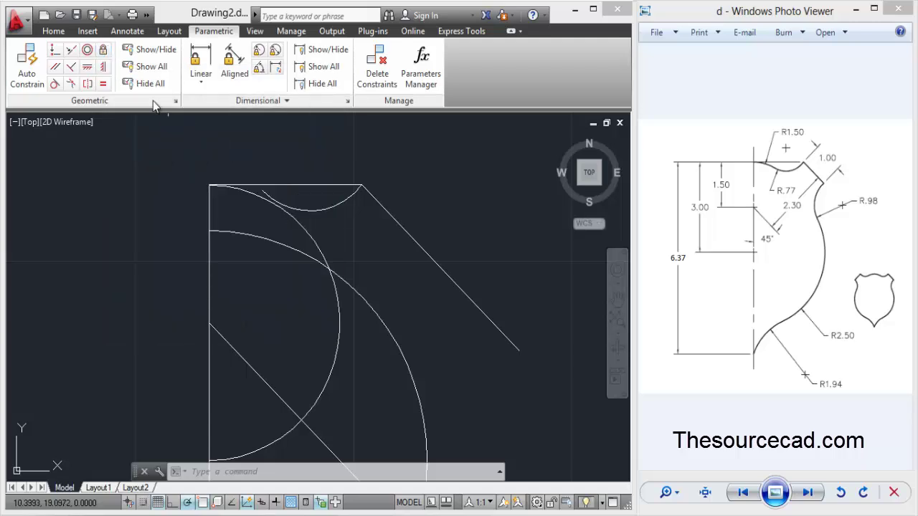
pyautogui.click(103, 50)
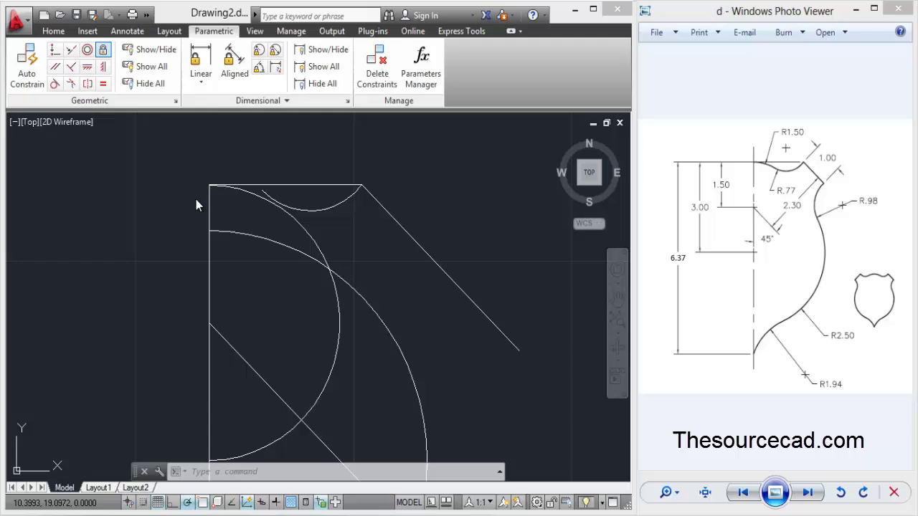
pyautogui.click(358, 191)
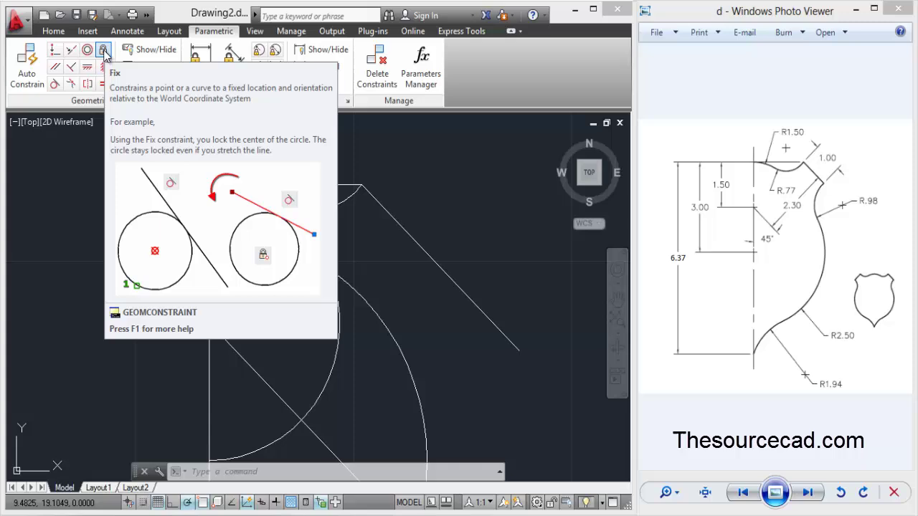
pyautogui.click(105, 55)
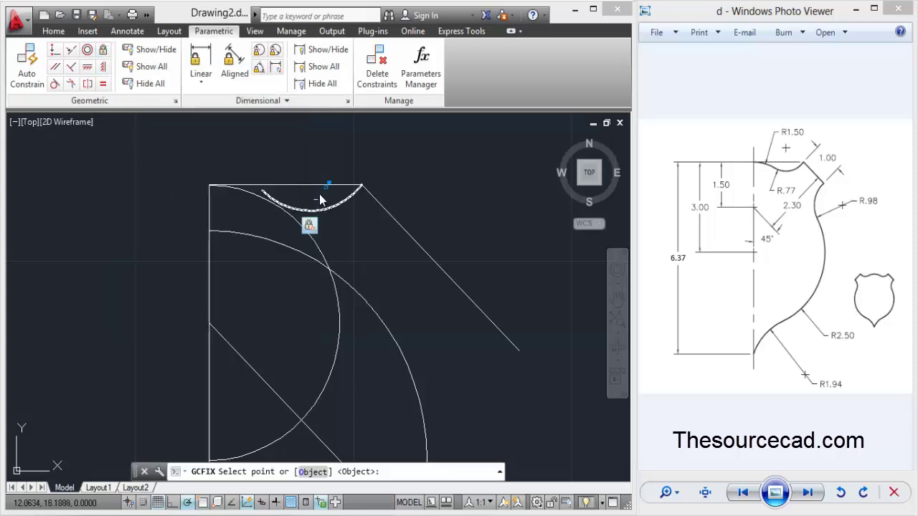
pyautogui.click(342, 188)
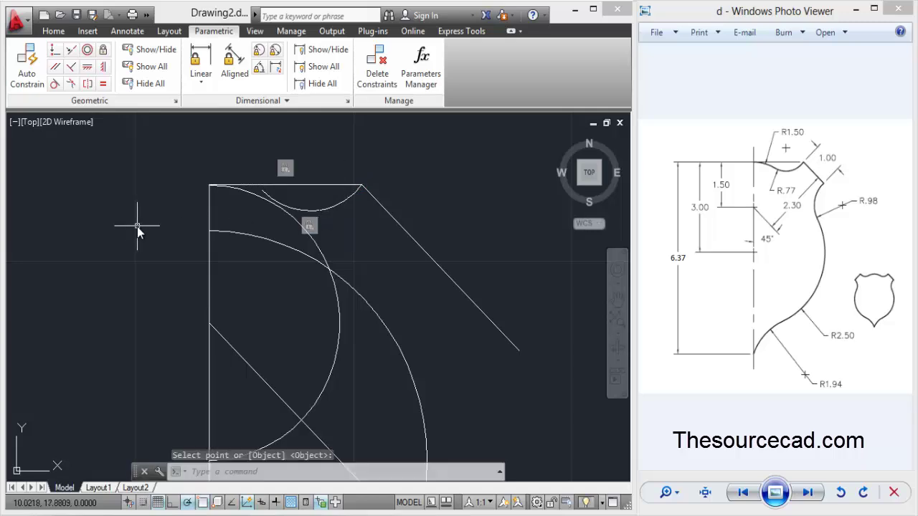
pyautogui.click(87, 67)
pyautogui.click(310, 187)
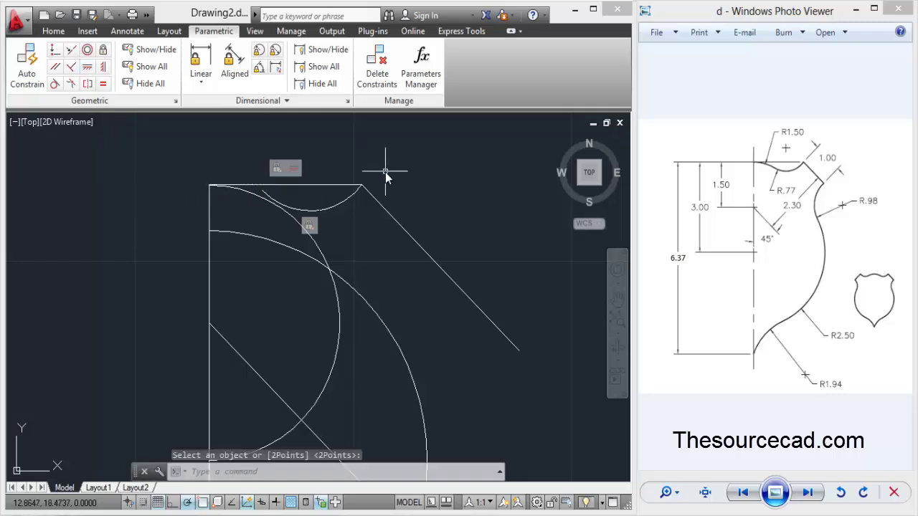
pyautogui.scroll(4, 269, 226)
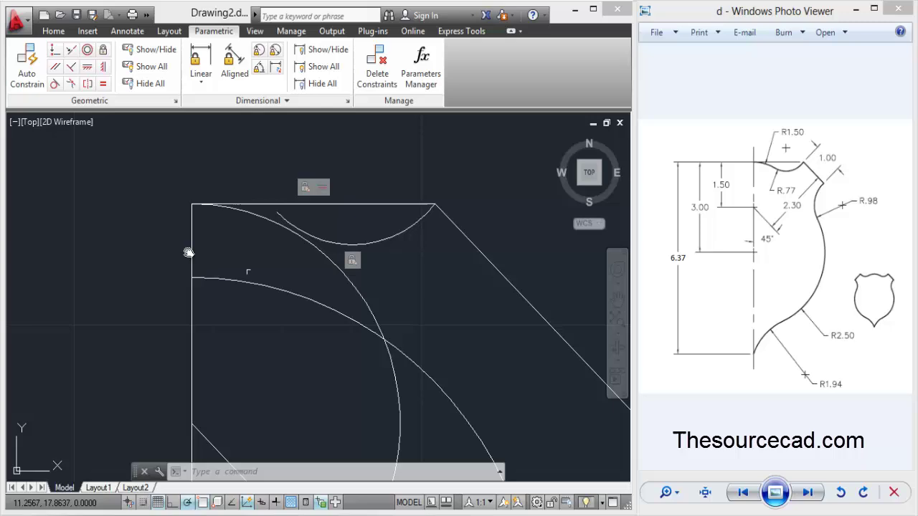
# Constrain the large arc tangent to the adjoining small arcs
pyautogui.click(54, 84)
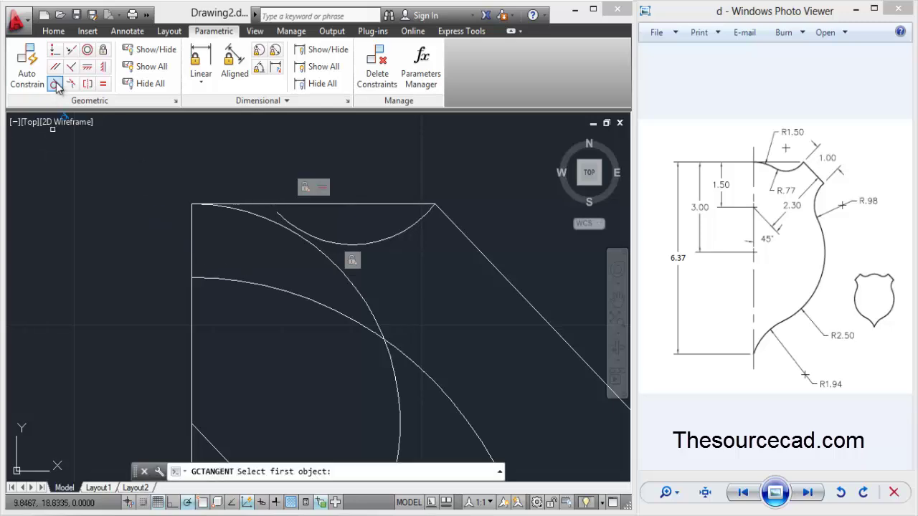
pyautogui.click(269, 222)
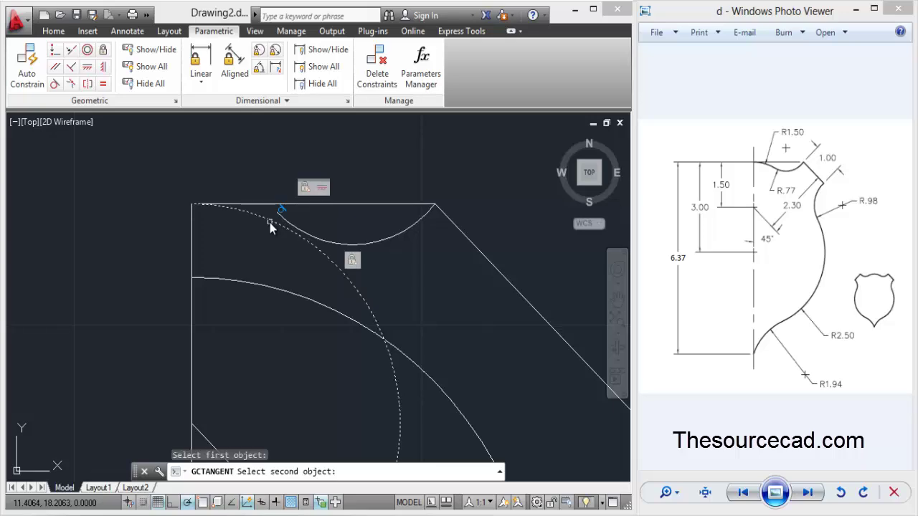
pyautogui.click(275, 245)
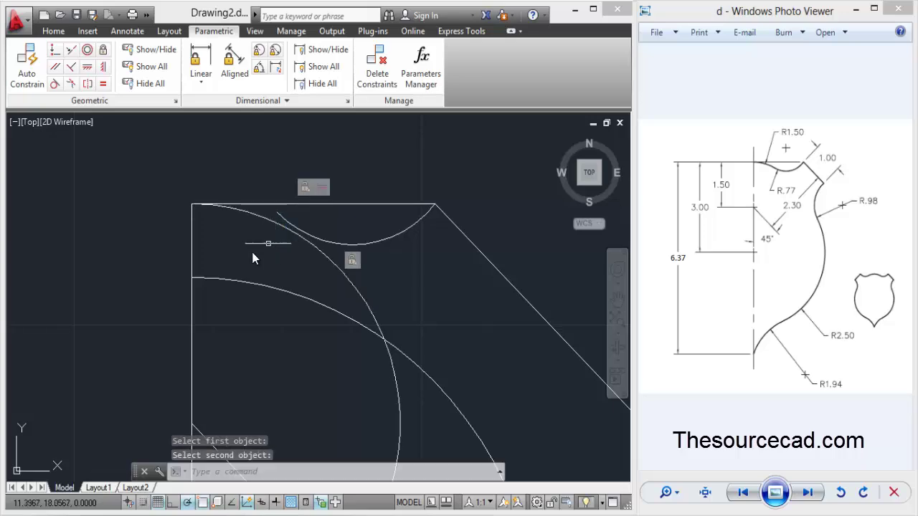
pyautogui.click(54, 84)
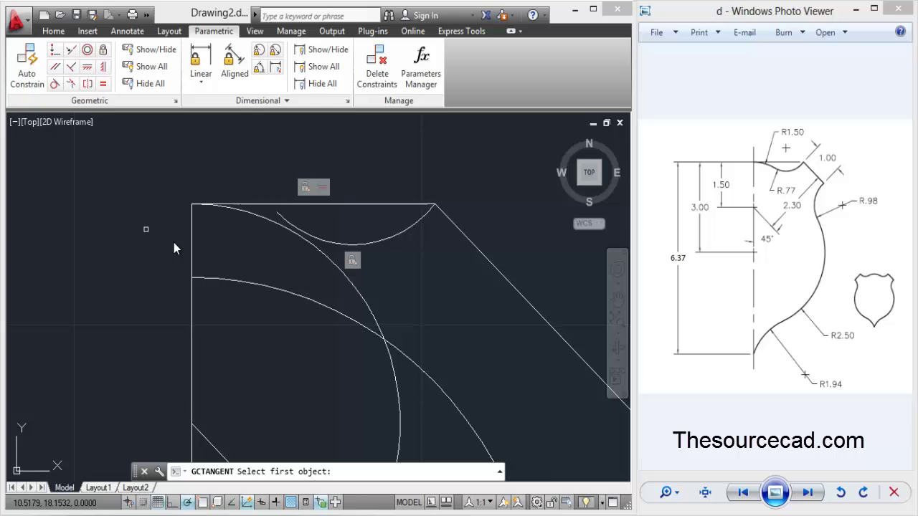
pyautogui.click(271, 223)
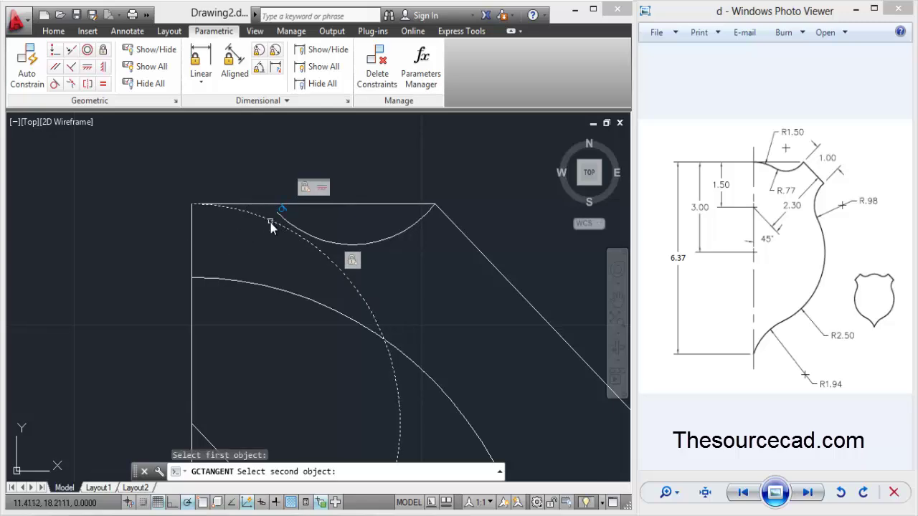
pyautogui.click(289, 226)
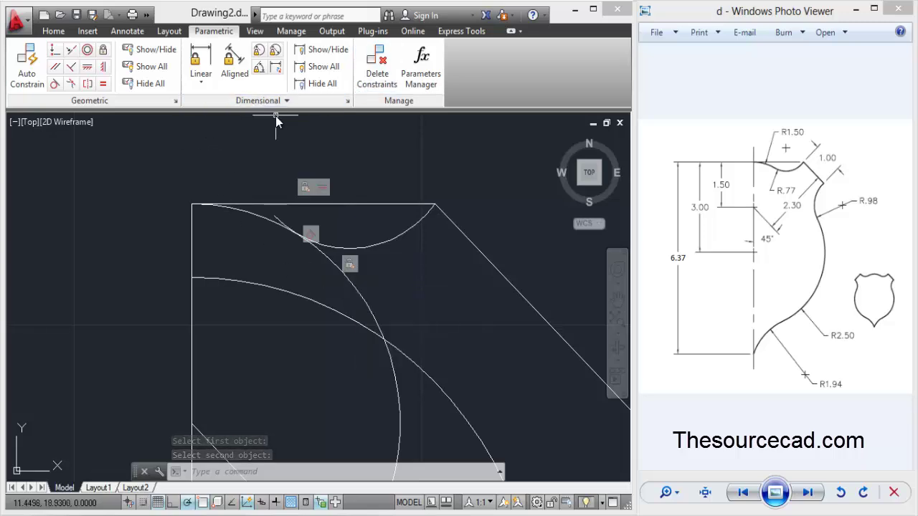
# Apply a radius constraint of 0.77 (rad1) to the small top arc
pyautogui.click(260, 52)
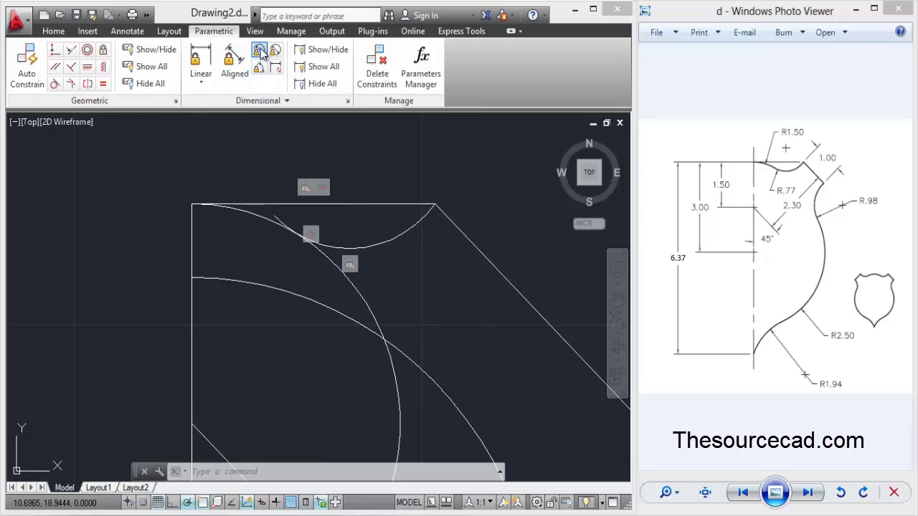
pyautogui.click(385, 245)
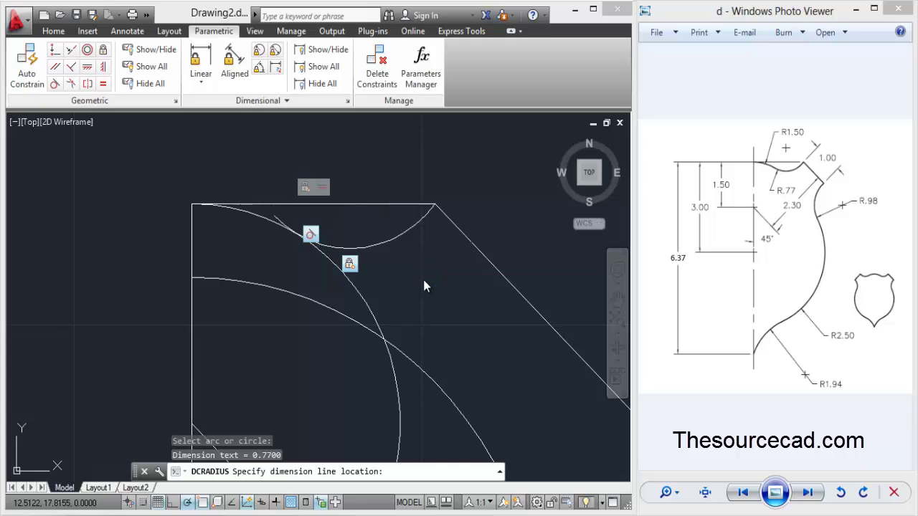
pyautogui.click(370, 140)
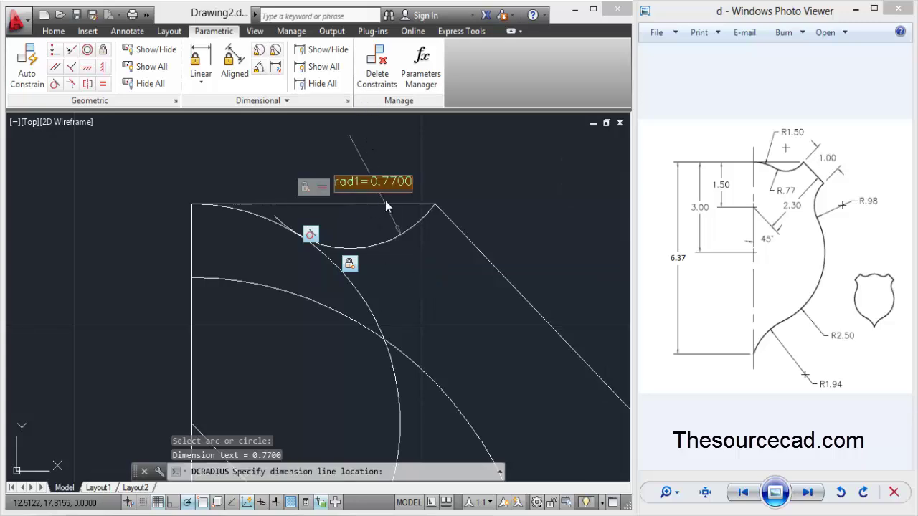
pyautogui.press('Return')
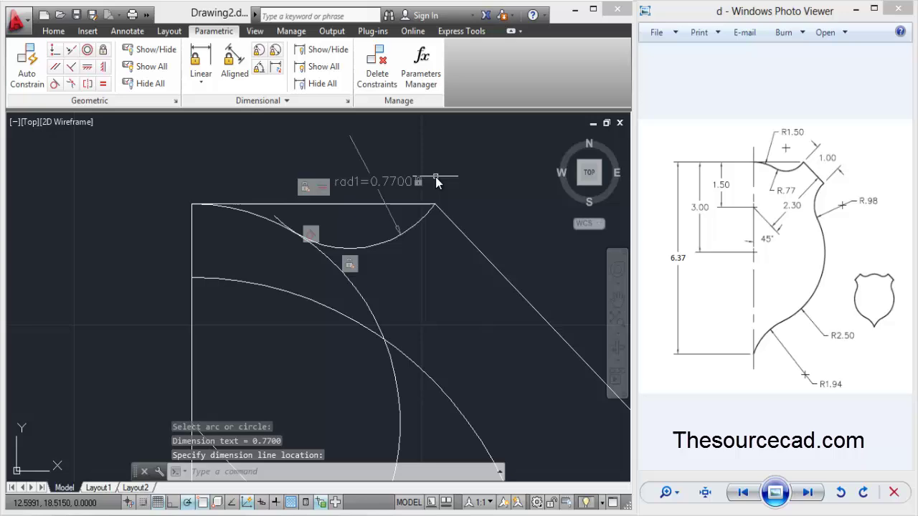
pyautogui.scroll(-2, 405, 287)
pyautogui.moveTo(399, 334)
pyautogui.mouseDown(button='middle')
pyautogui.moveTo(287, 254)
pyautogui.moveTo(293, 289)
pyautogui.mouseUp(button='middle')
# Draw a 1-unit test line from the diagonal edge's end, then delete it
pyautogui.click(59, 34)
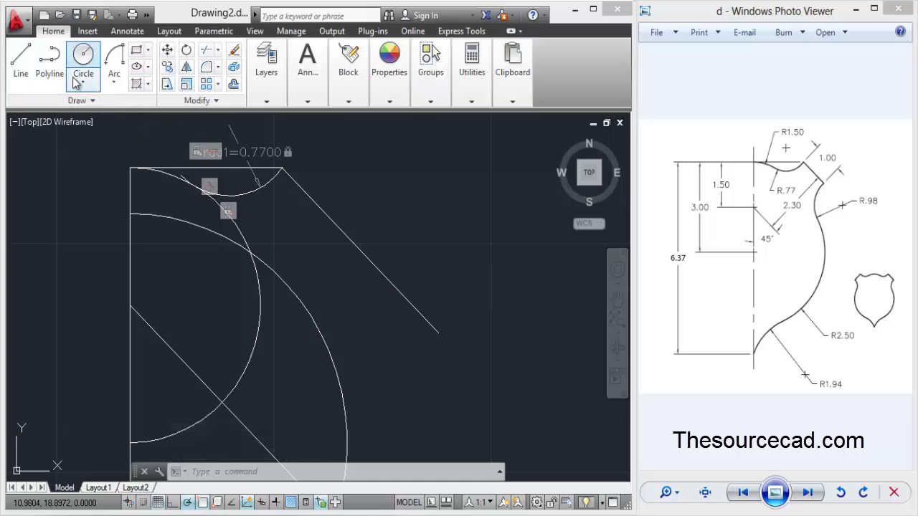
pyautogui.click(20, 59)
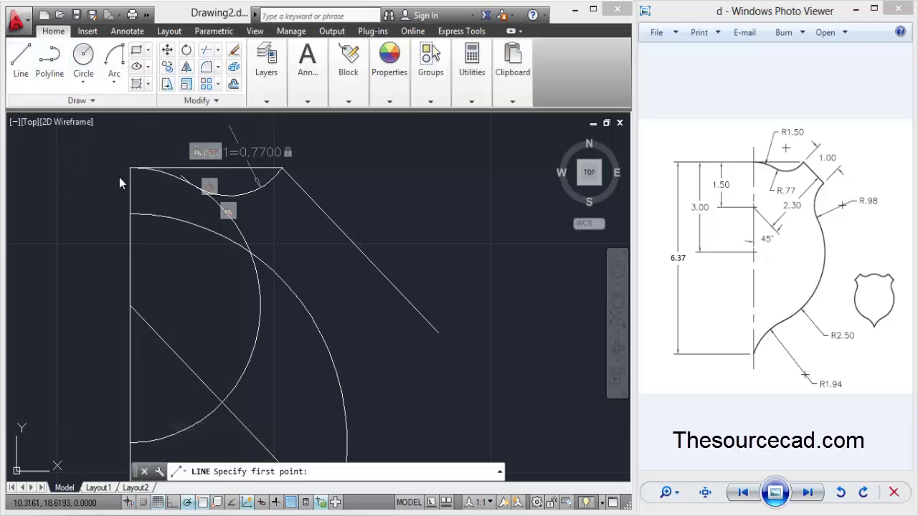
pyautogui.click(283, 176)
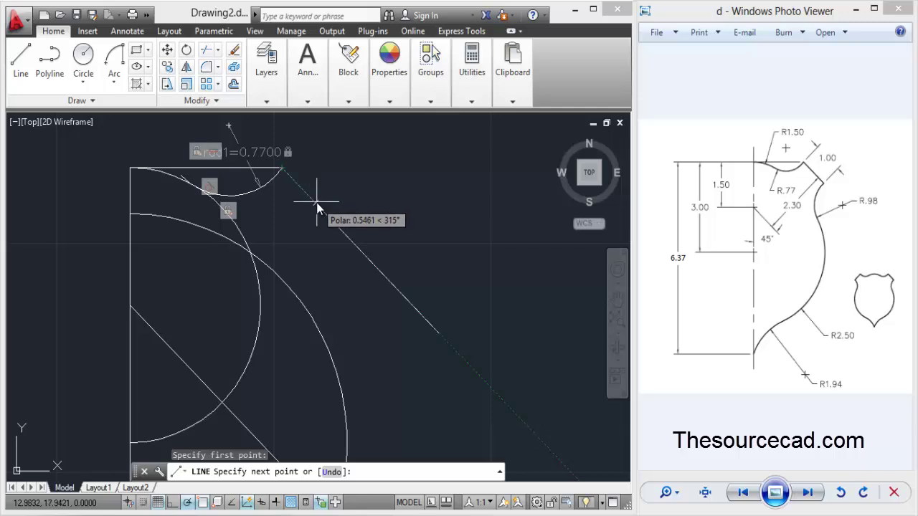
pyautogui.write('1')
pyautogui.press('Return')
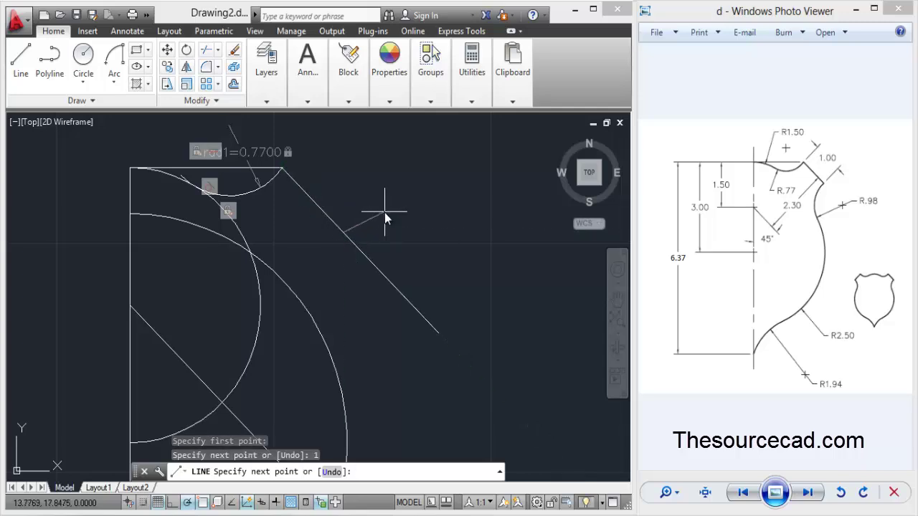
pyautogui.press('Return')
pyautogui.click(375, 262)
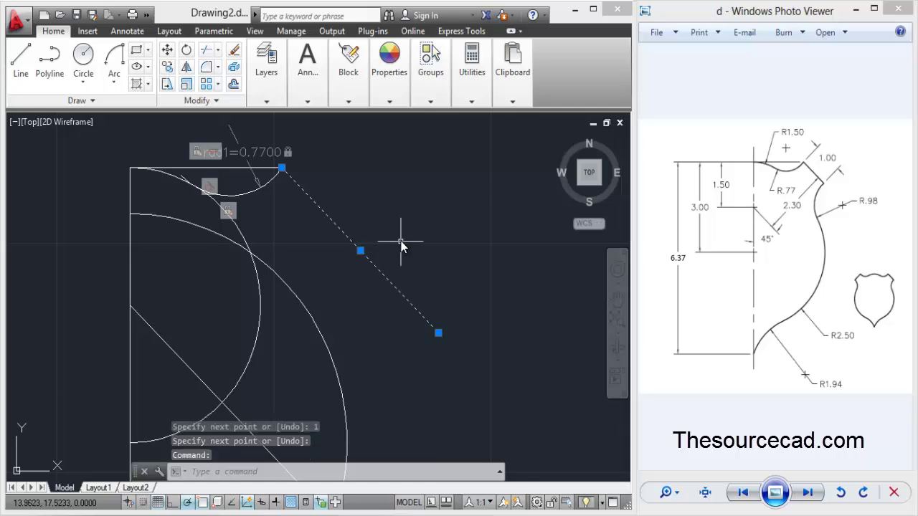
pyautogui.press('Delete')
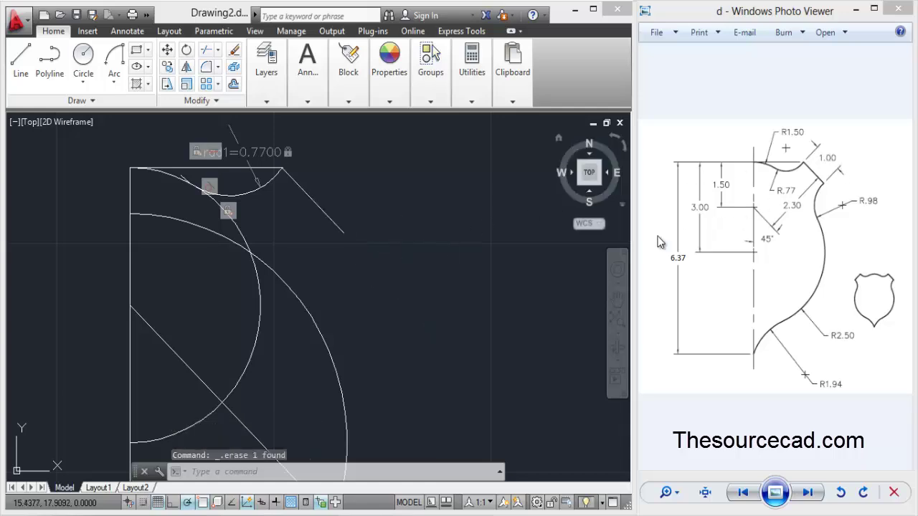
# Draw a 0.98-radius Start-End-Radius arc from the diagonal edge's lower end to the large arc
pyautogui.click(119, 61)
pyautogui.click(114, 83)
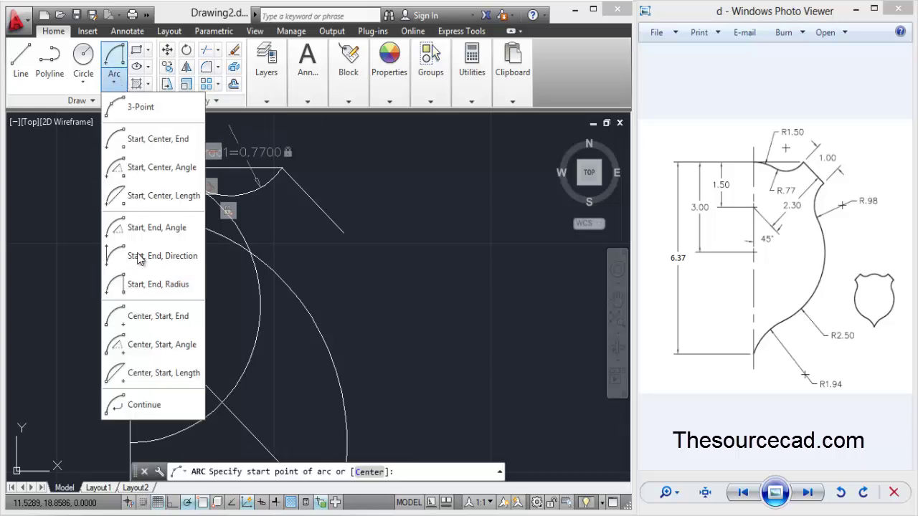
pyautogui.click(145, 286)
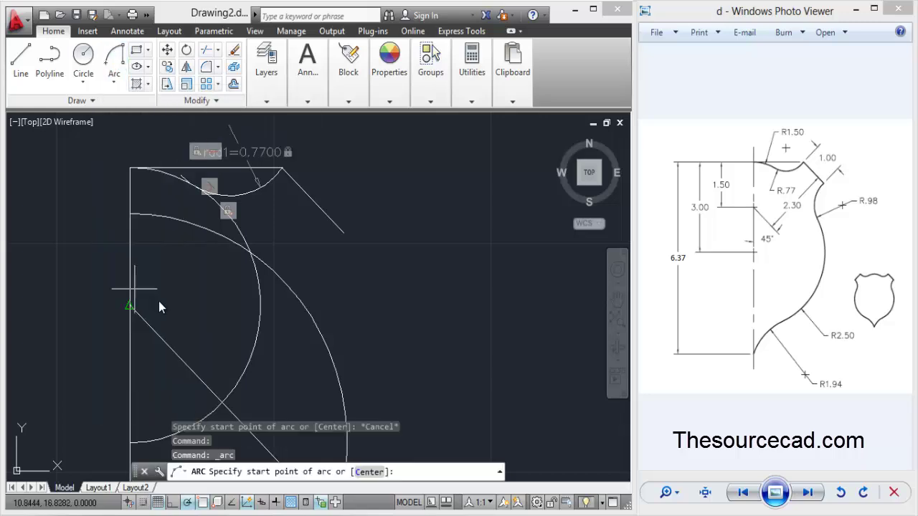
pyautogui.click(342, 236)
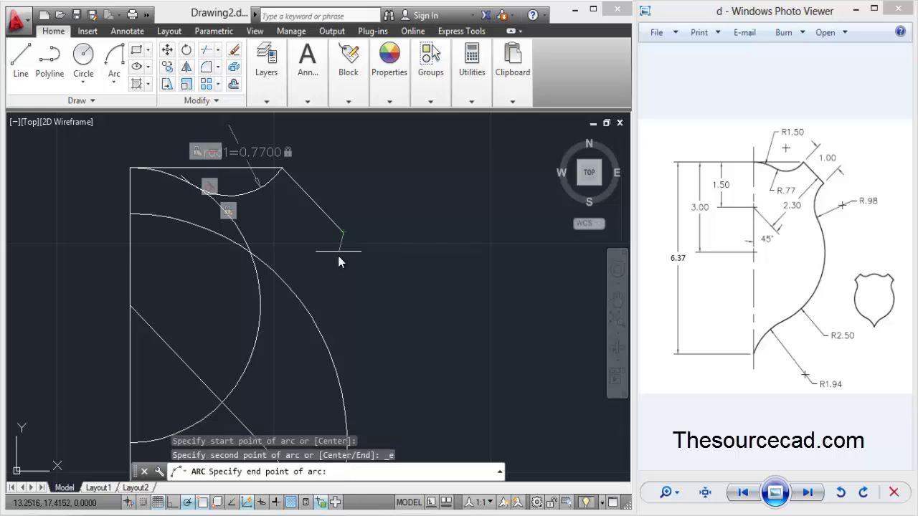
pyautogui.click(346, 360)
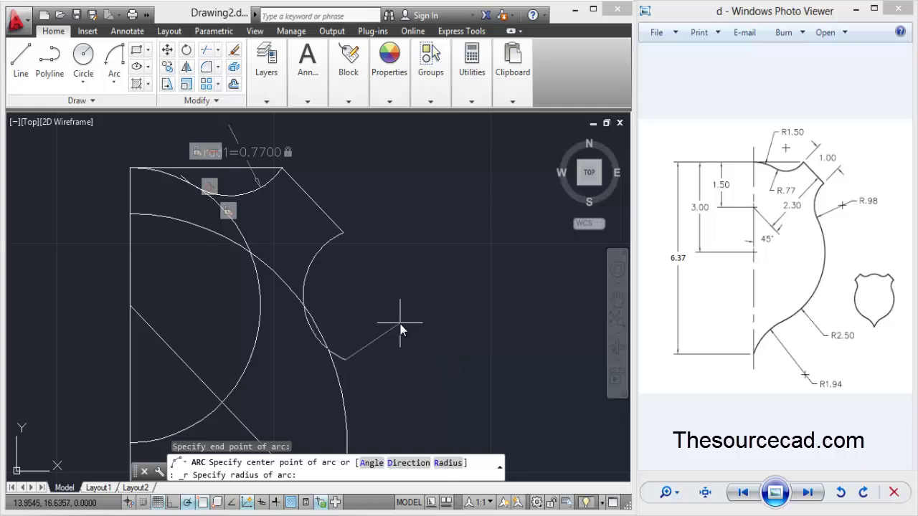
pyautogui.write('.98')
pyautogui.press('Return')
pyautogui.moveTo(213, 322); pyautogui.dragTo(266, 240, button='middle')
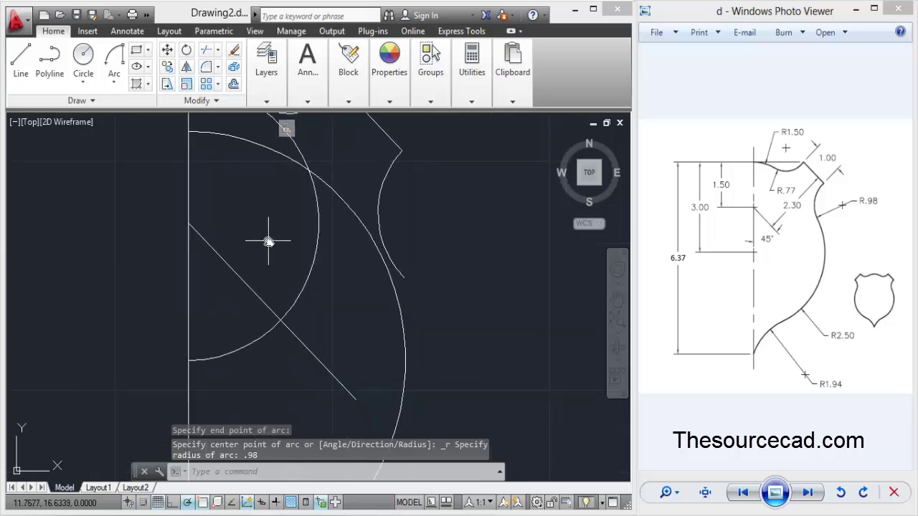
# Apply a Fix constraint to the 0.98 arc
pyautogui.click(206, 32)
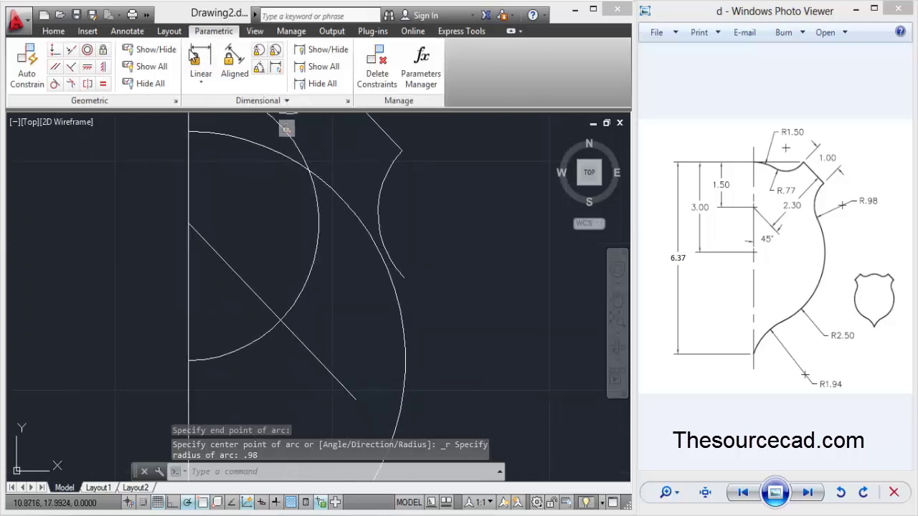
pyautogui.click(103, 49)
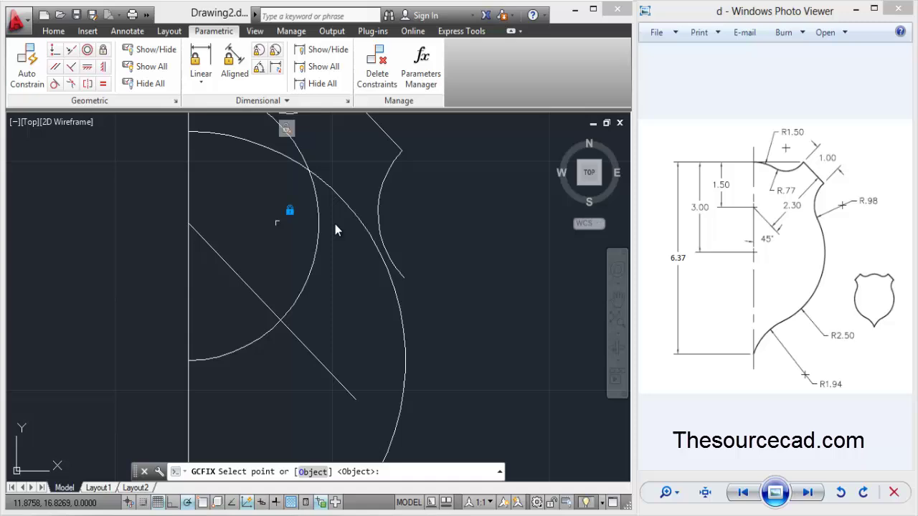
pyautogui.click(398, 160)
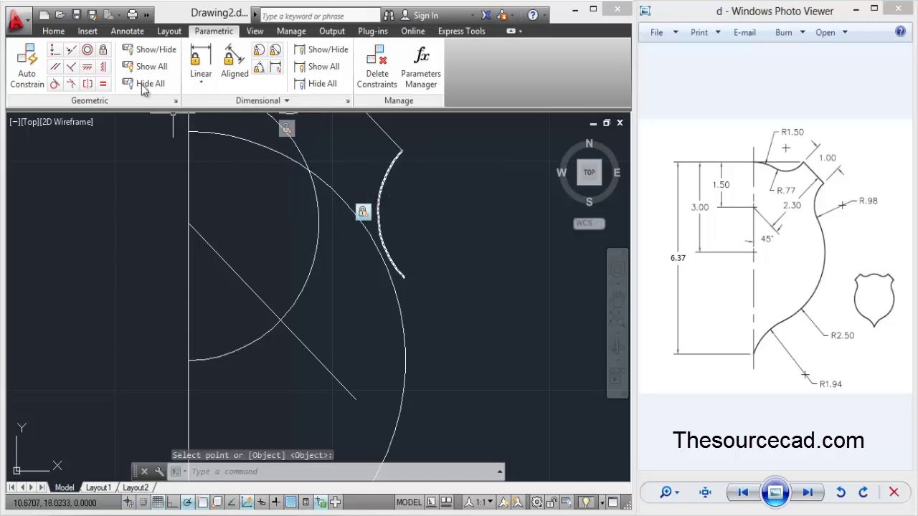
pyautogui.click(104, 51)
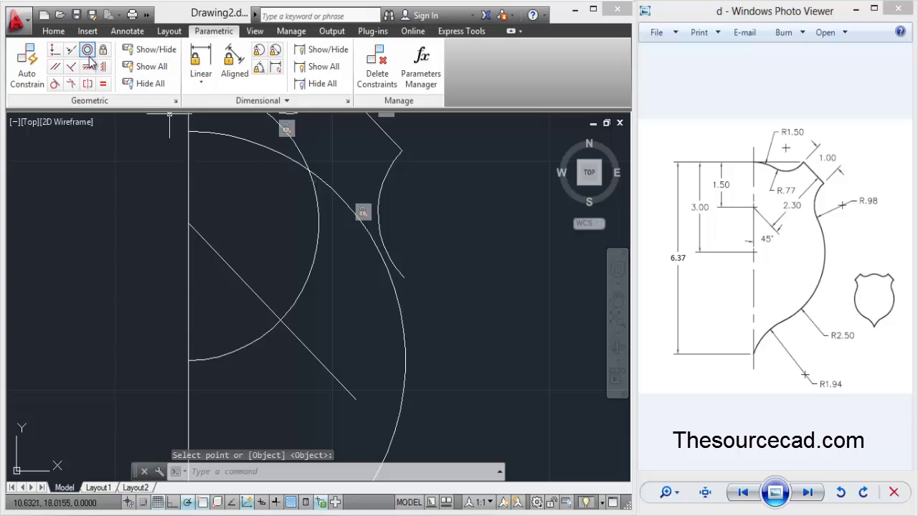
# Constrain the large arc tangent to the 0.98 arc
pyautogui.click(53, 85)
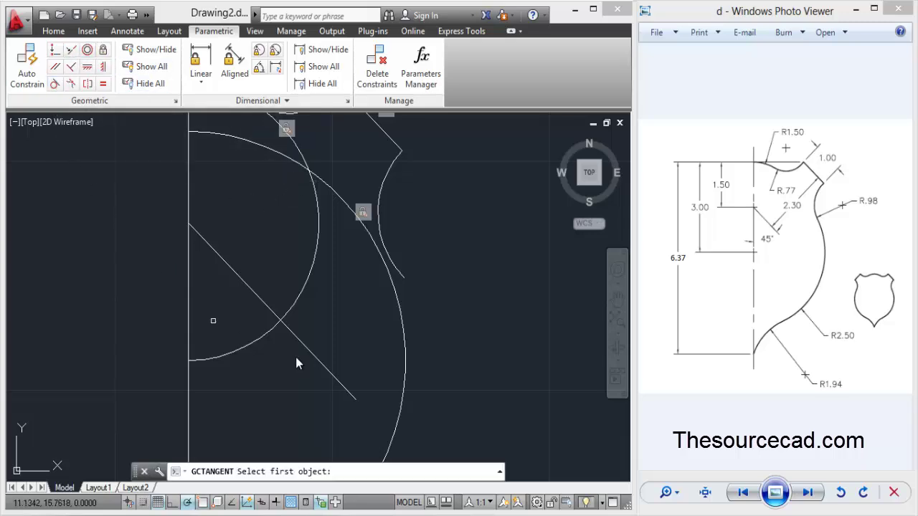
pyautogui.click(394, 288)
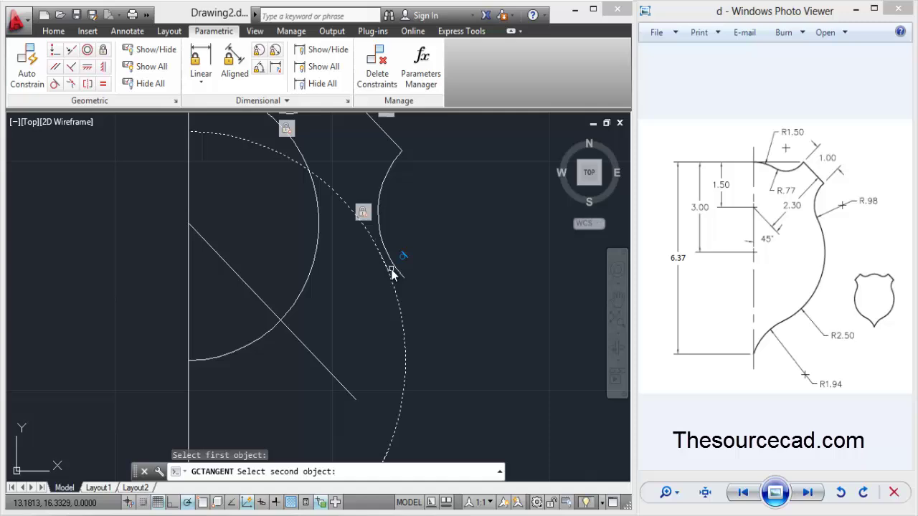
pyautogui.click(393, 268)
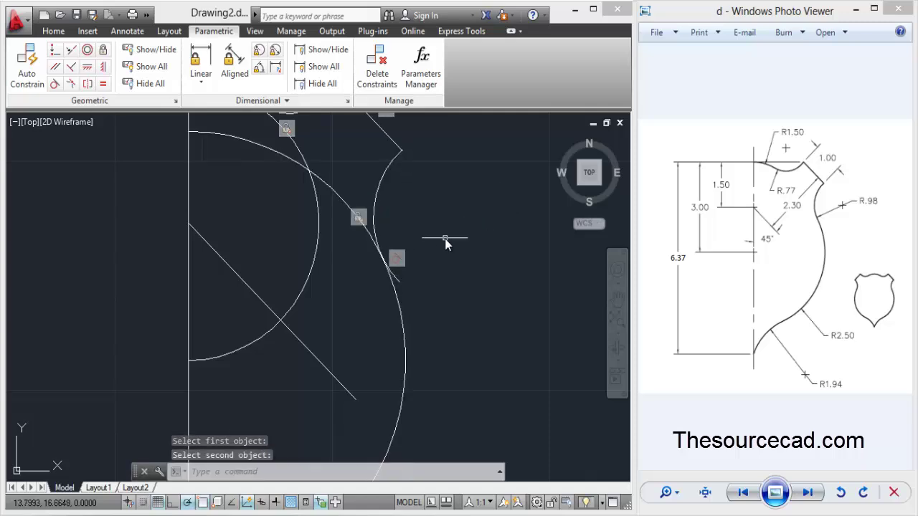
pyautogui.scroll(-2, 445, 244)
pyautogui.moveTo(434, 309)
pyautogui.mouseDown(button='middle')
pyautogui.moveTo(337, 303)
pyautogui.moveTo(326, 295)
pyautogui.moveTo(344, 237)
pyautogui.moveTo(328, 248)
pyautogui.moveTo(334, 263)
pyautogui.moveTo(240, 217)
pyautogui.mouseUp(button='middle')
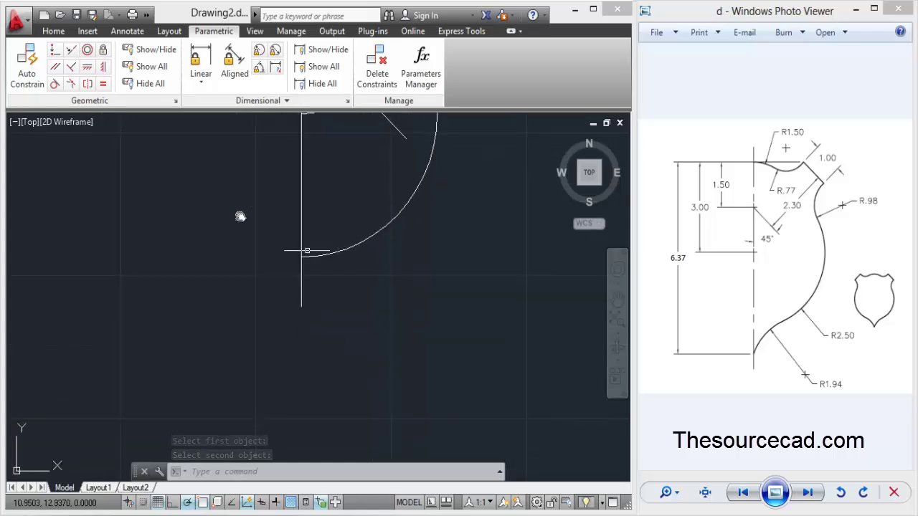
# Draw a 1.94-radius arc from the large arc's lower end to the vertical line's bottom
pyautogui.click(53, 31)
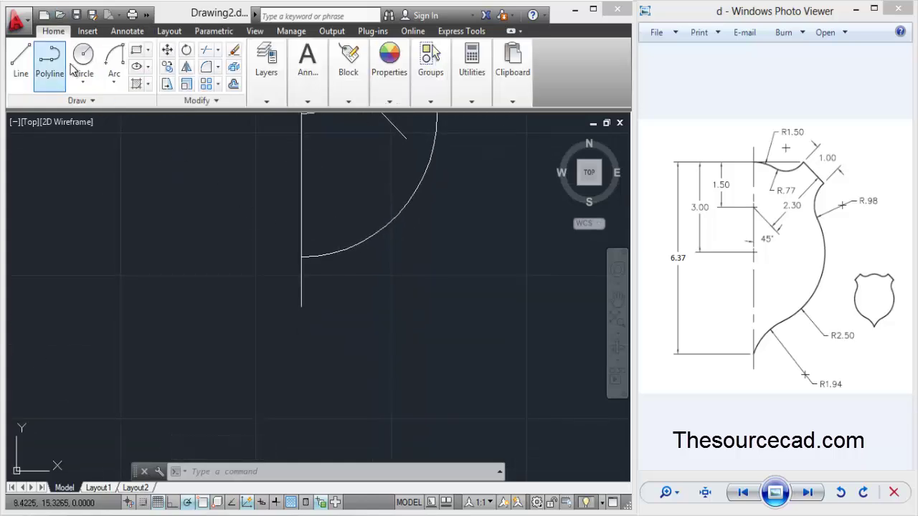
pyautogui.click(118, 61)
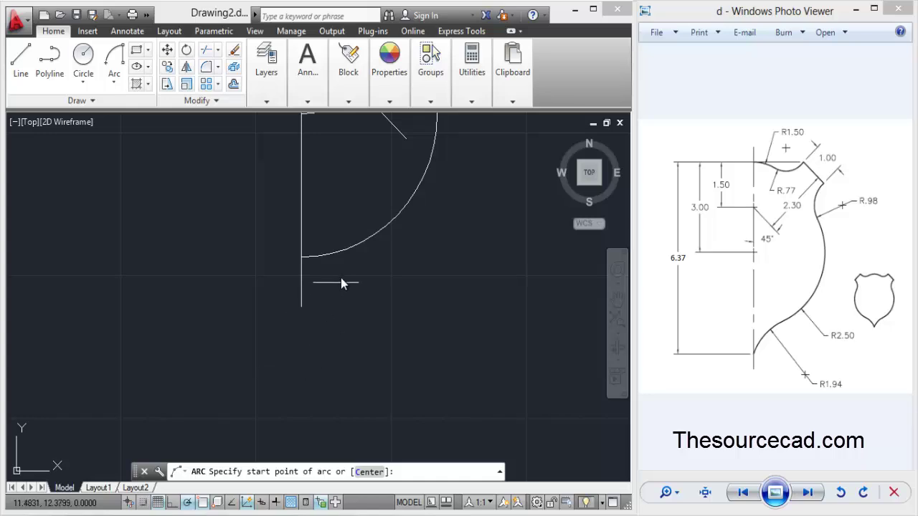
pyautogui.click(376, 254)
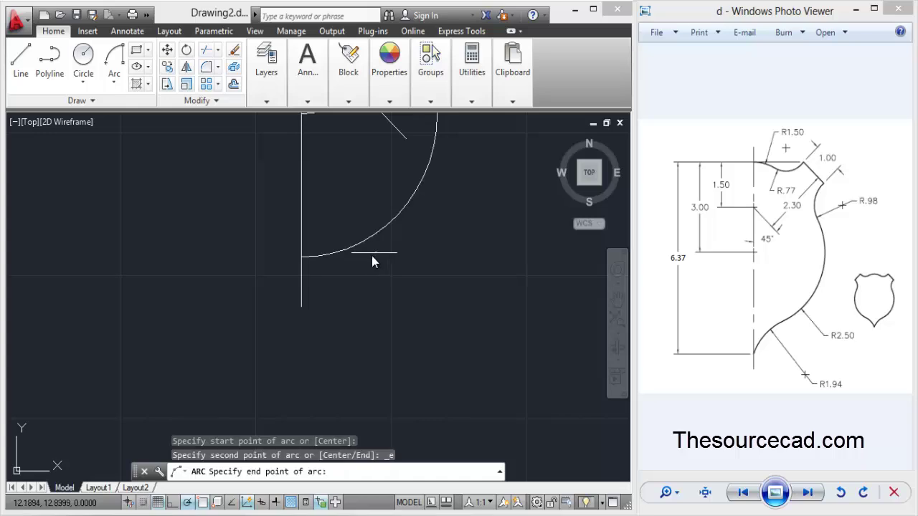
pyautogui.click(302, 308)
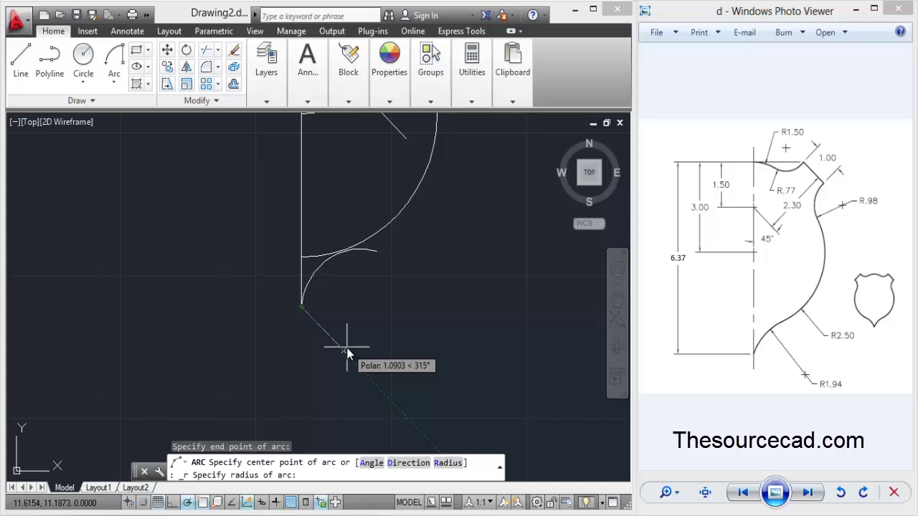
pyautogui.write('1.')
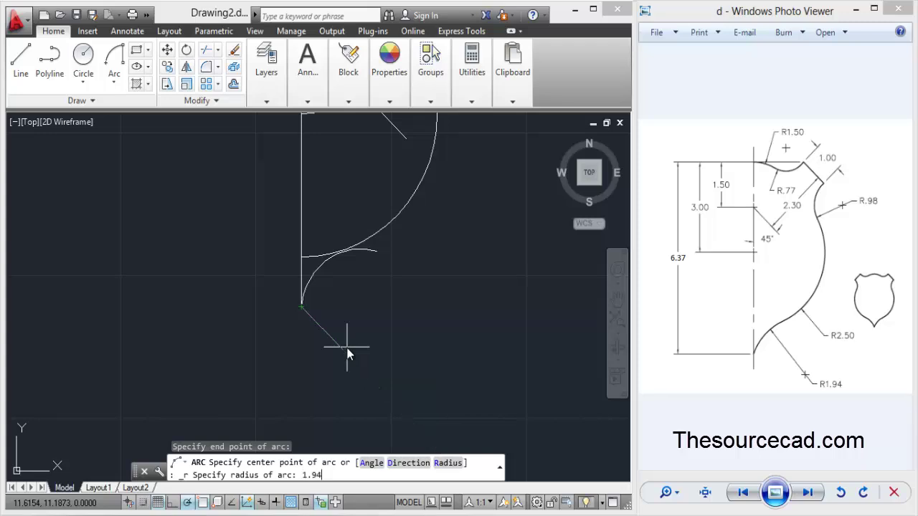
pyautogui.write('94')
pyautogui.press('Return')
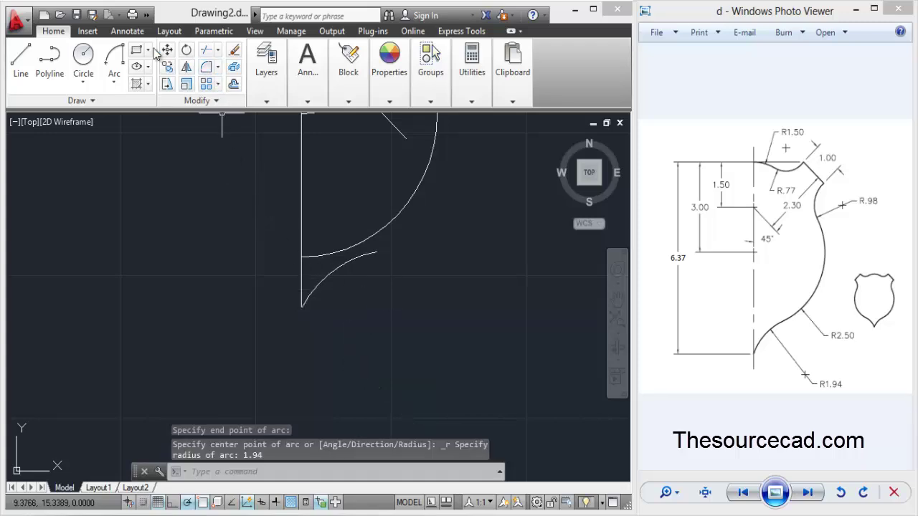
pyautogui.click(214, 31)
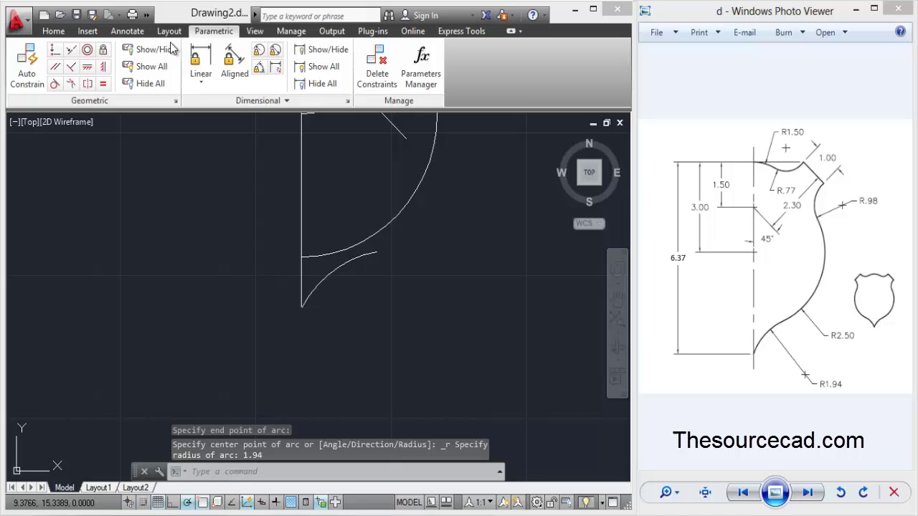
# Fix the new arc's endpoint and the top of the vertical line in place
pyautogui.click(103, 50)
pyautogui.click(307, 304)
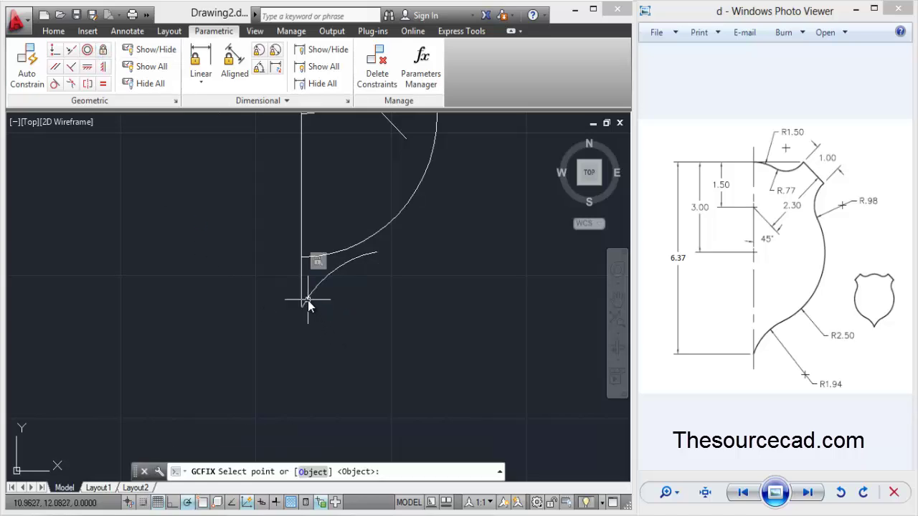
pyautogui.click(103, 50)
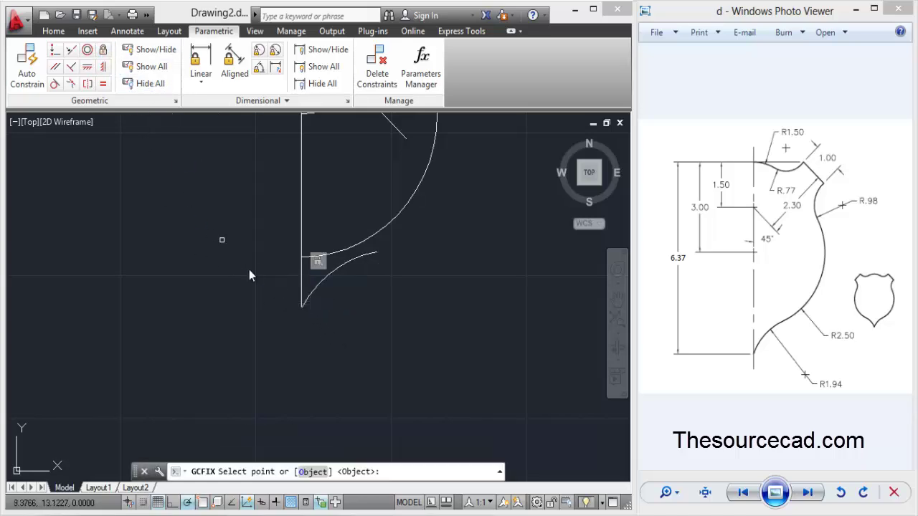
pyautogui.click(300, 290)
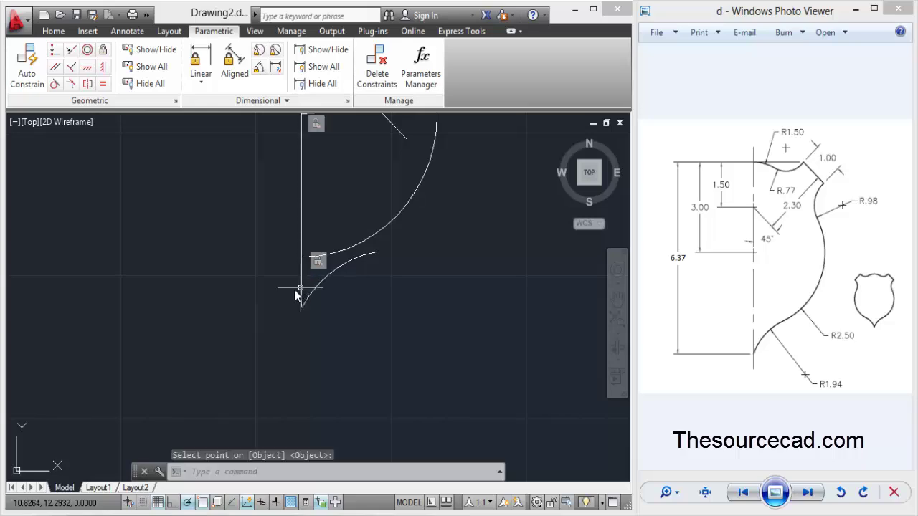
# Constrain the 1.94-radius lower arc tangent to the large side arc
pyautogui.click(55, 85)
pyautogui.click(364, 246)
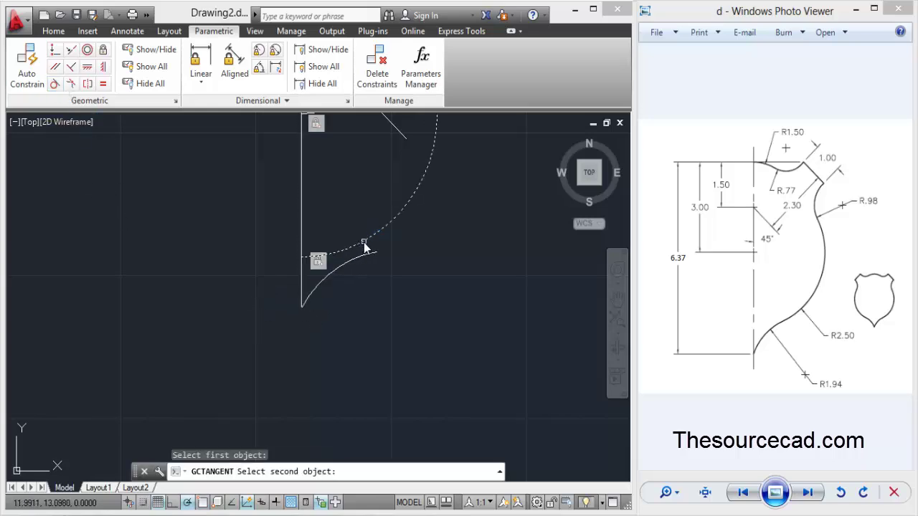
pyautogui.click(366, 257)
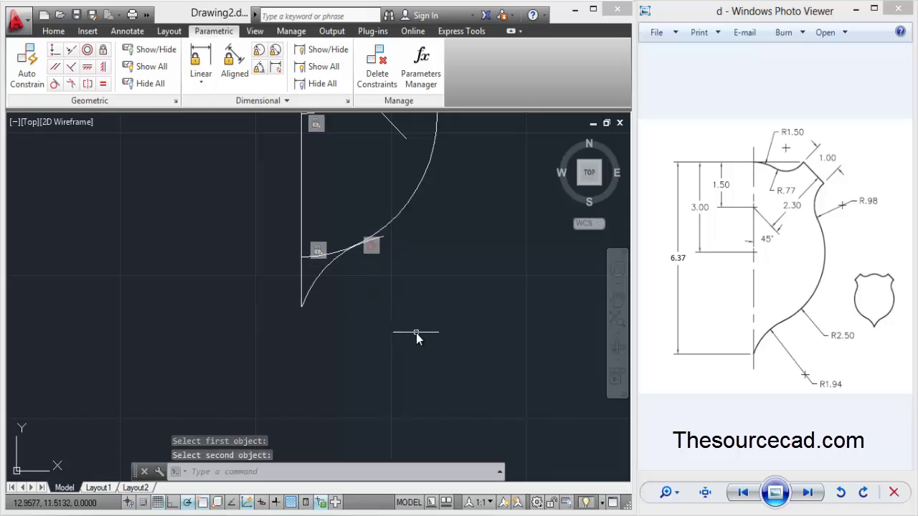
pyautogui.scroll(-2, 413, 279)
pyautogui.moveTo(370, 239); pyautogui.dragTo(321, 296, button='middle')
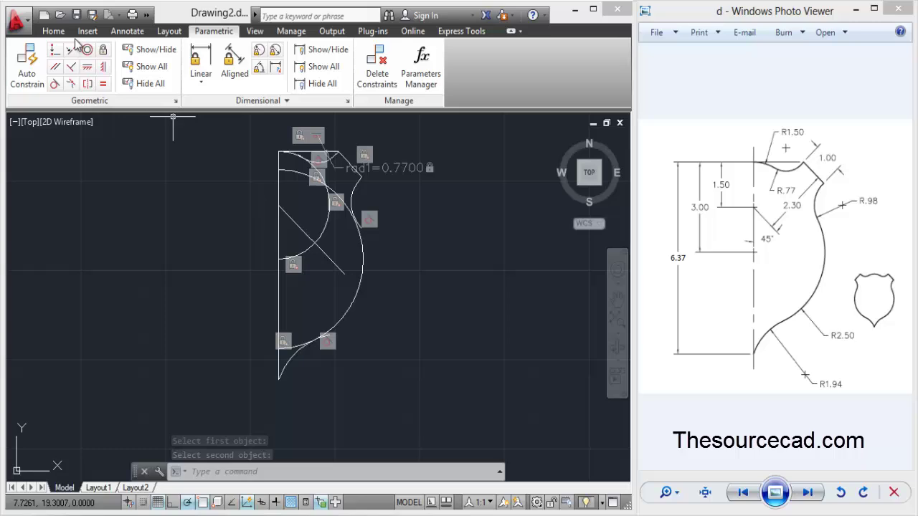
pyautogui.click(52, 31)
# Trim the short arc stub and lower arc piece past their intersections, using all edges
pyautogui.click(206, 50)
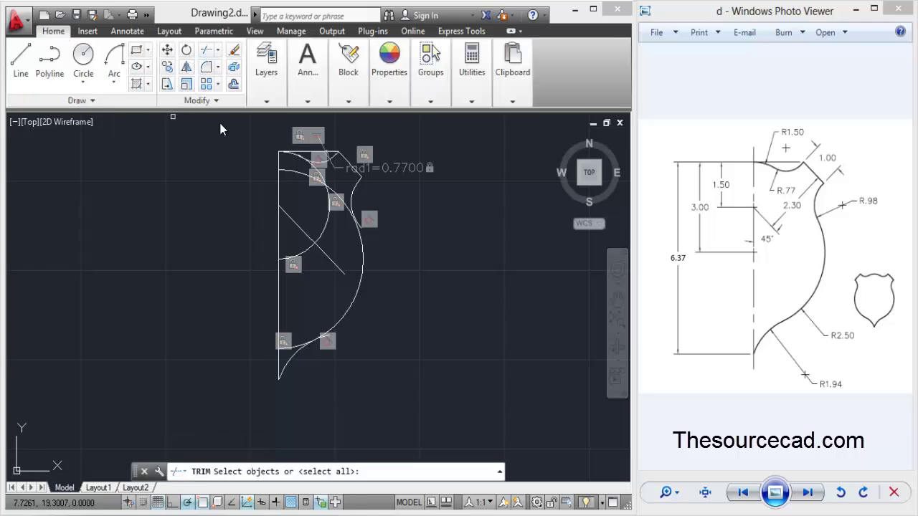
pyautogui.press('Return')
pyautogui.scroll(5, 330, 340)
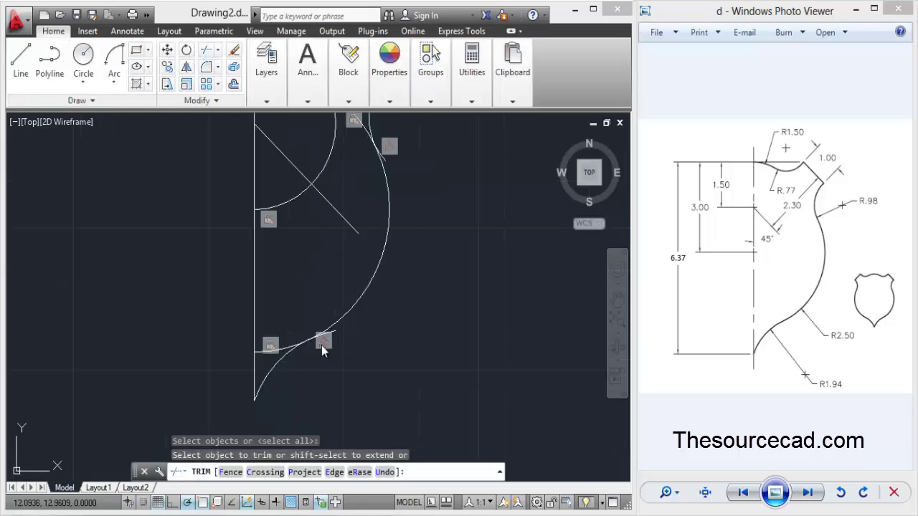
pyautogui.click(354, 304)
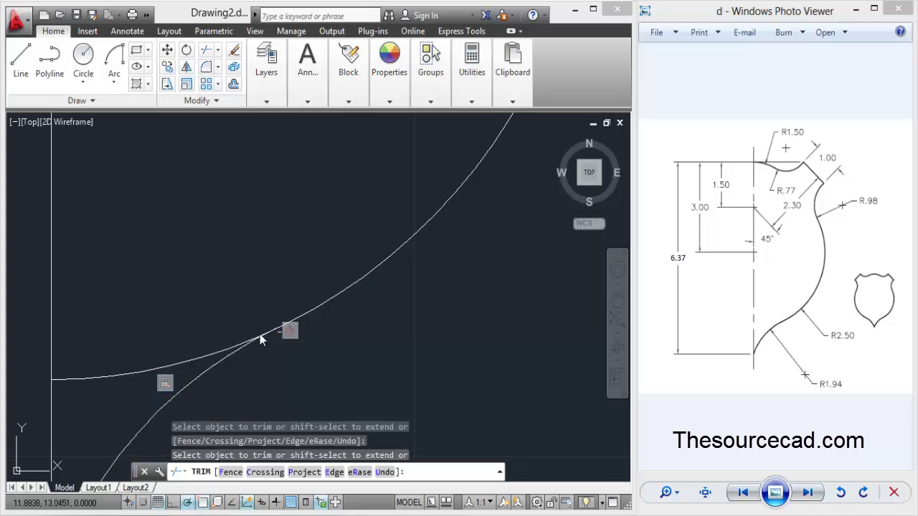
pyautogui.click(187, 361)
pyautogui.scroll(-3, 358, 287)
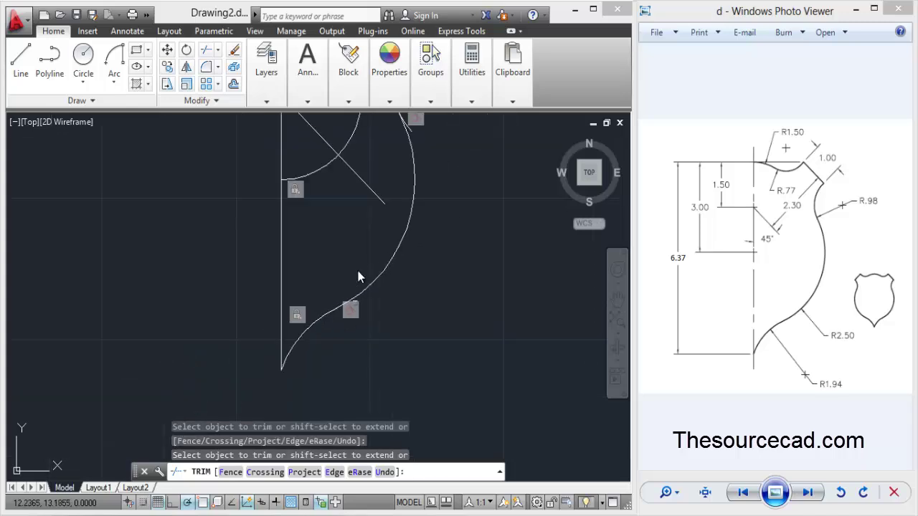
pyautogui.scroll(3, 308, 352)
# Trim the upper crossing arc piece and finish trimming
pyautogui.moveTo(322, 164); pyautogui.dragTo(344, 224, button='middle')
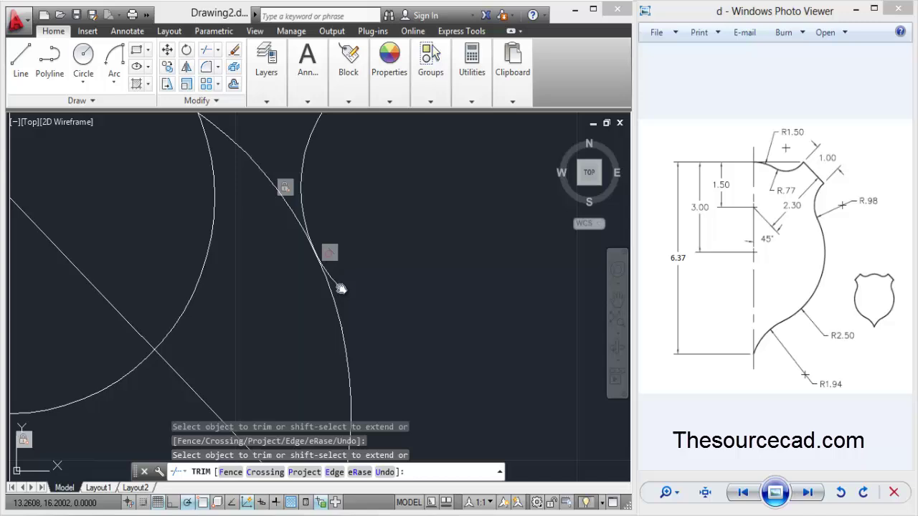
pyautogui.click(272, 157)
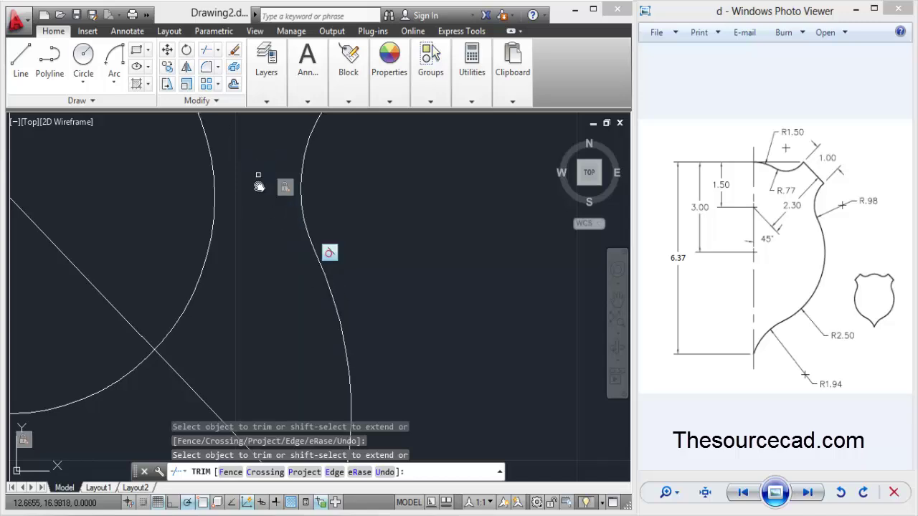
pyautogui.scroll(-2, 285, 260)
pyautogui.moveTo(285, 261)
pyautogui.mouseDown(button='middle')
pyautogui.moveTo(286, 293)
pyautogui.moveTo(358, 311)
pyautogui.moveTo(261, 190)
pyautogui.mouseUp(button='middle')
pyautogui.scroll(3, 261, 190)
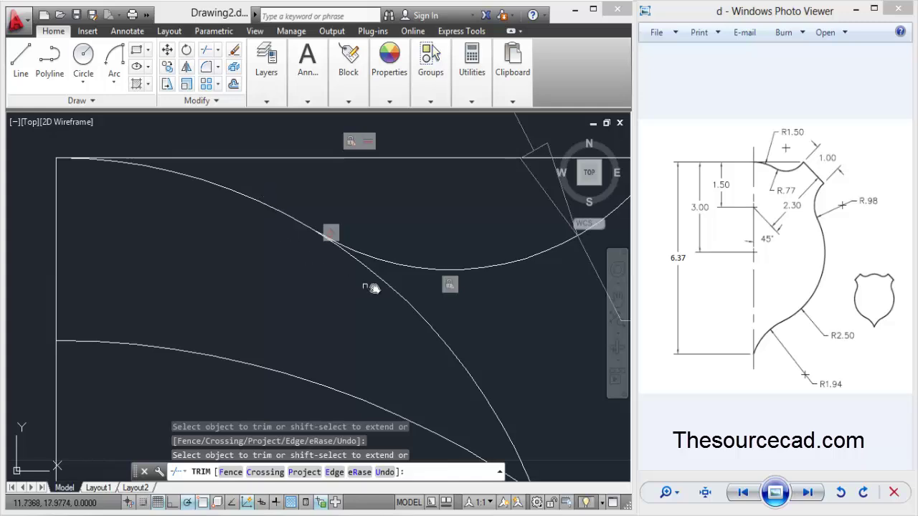
pyautogui.scroll(-2, 296, 303)
pyautogui.scroll(-4, 295, 304)
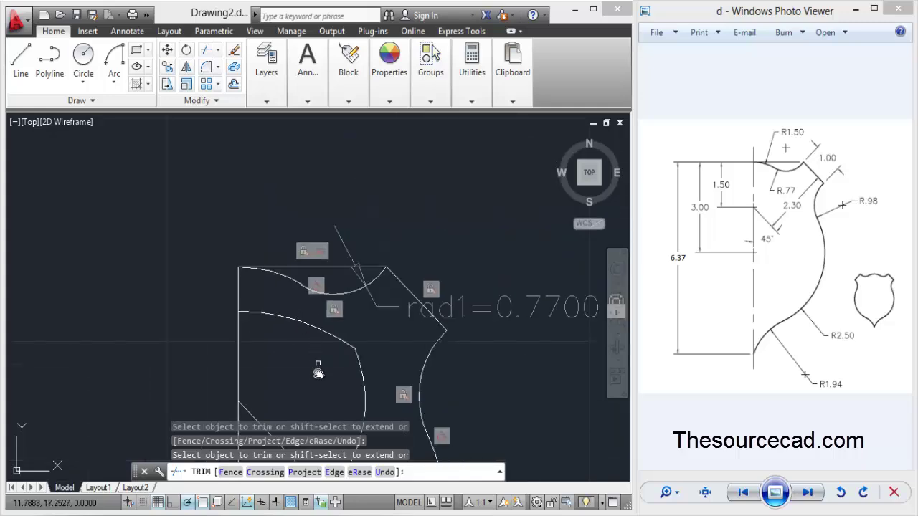
pyautogui.moveTo(318, 368); pyautogui.dragTo(295, 268, button='middle')
pyautogui.scroll(-1, 277, 213)
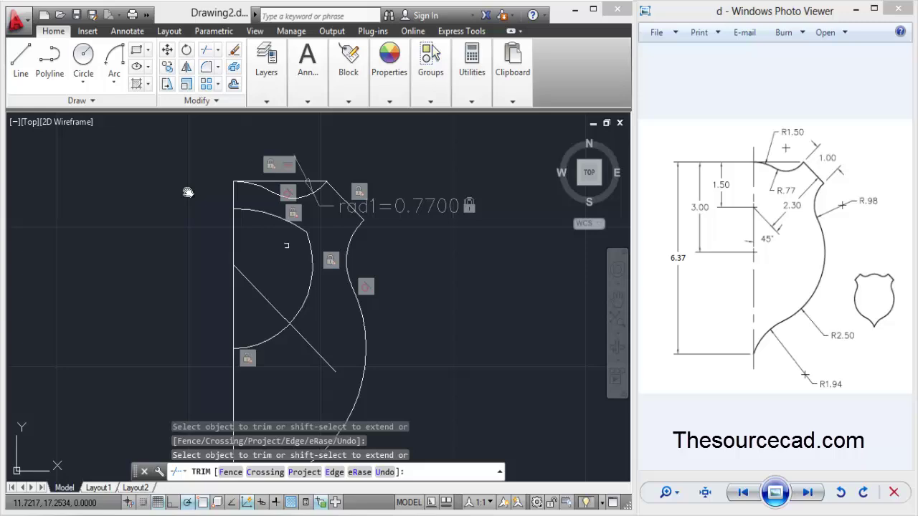
pyautogui.rightClick(182, 148)
pyautogui.click(192, 159)
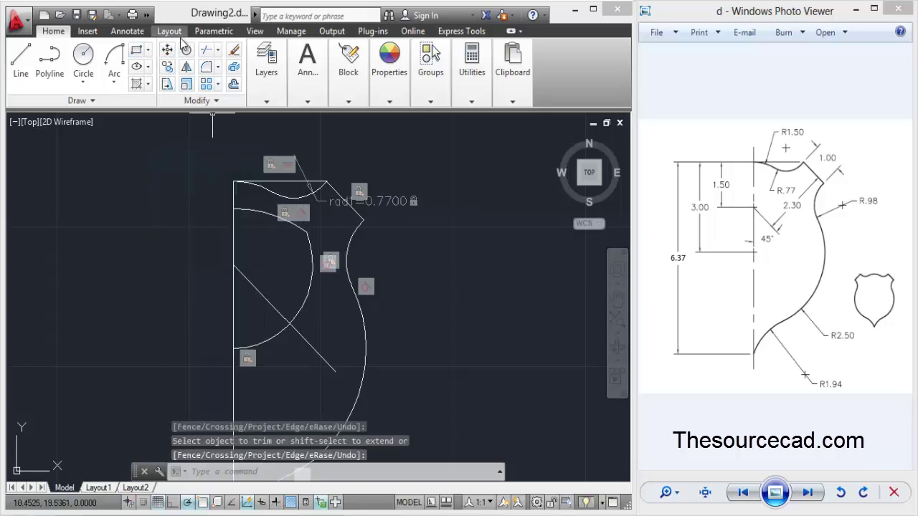
pyautogui.click(206, 32)
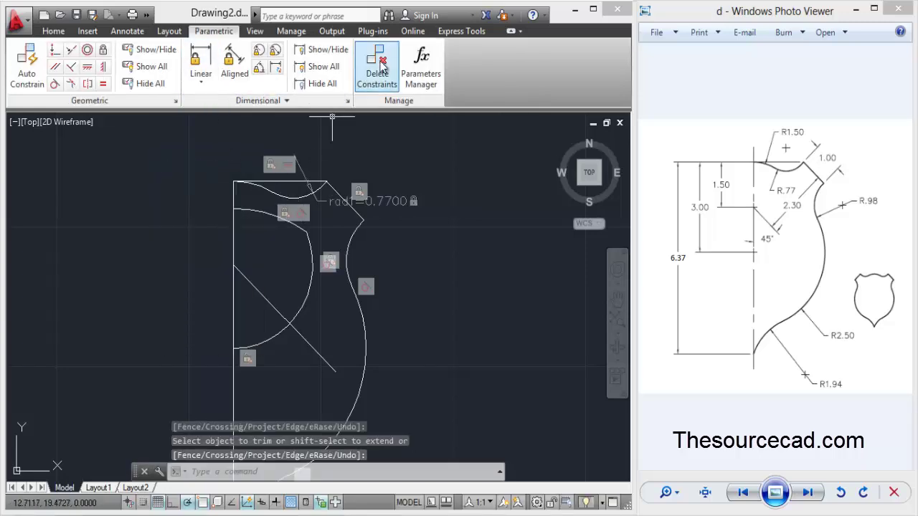
# Delete all 11 constraints from the 13 selected objects
pyautogui.click(377, 66)
pyautogui.scroll(-1, 174, 144)
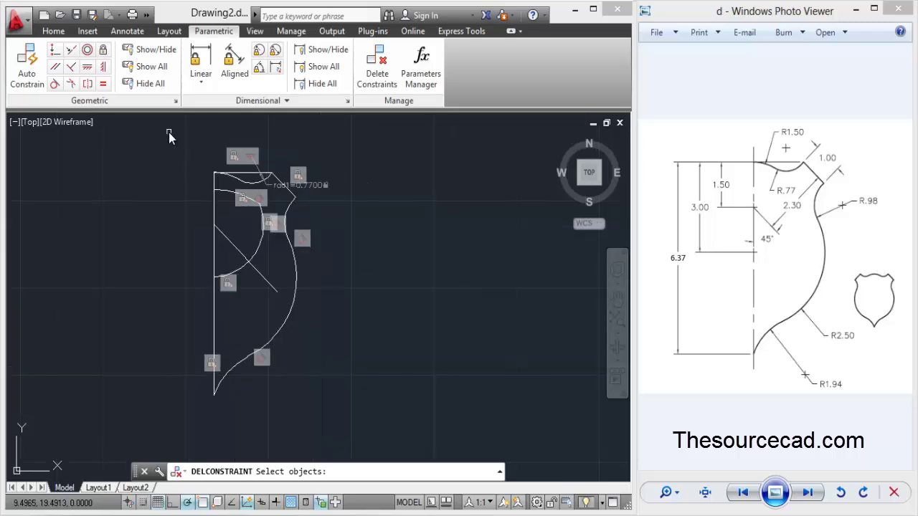
pyautogui.click(168, 133)
pyautogui.click(391, 410)
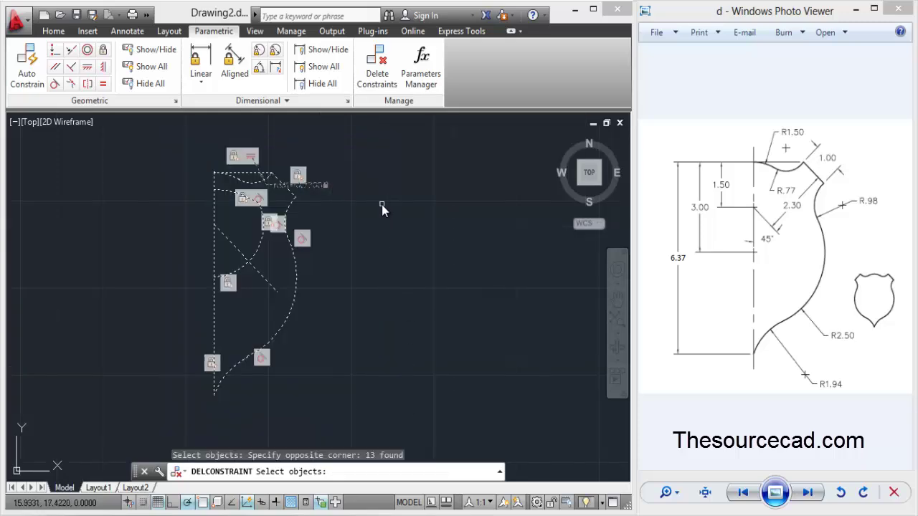
pyautogui.press('Return')
pyautogui.scroll(2, 234, 210)
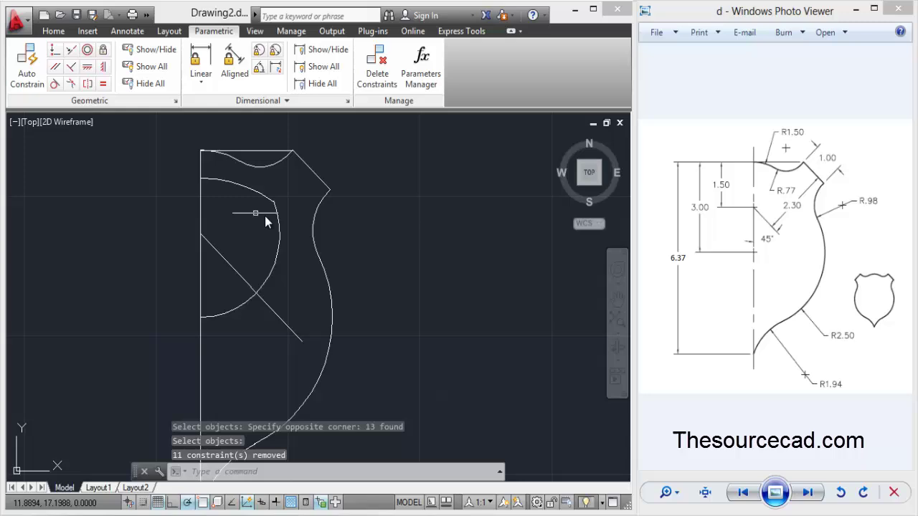
pyautogui.scroll(-2, 242, 239)
# Erase the helper arc, diagonal, top line and vertical centre line
pyautogui.click(269, 301)
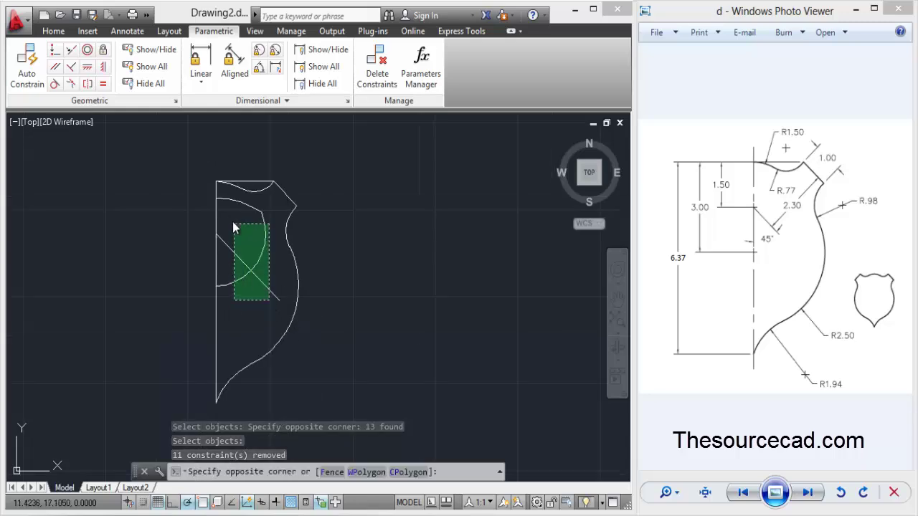
pyautogui.click(228, 200)
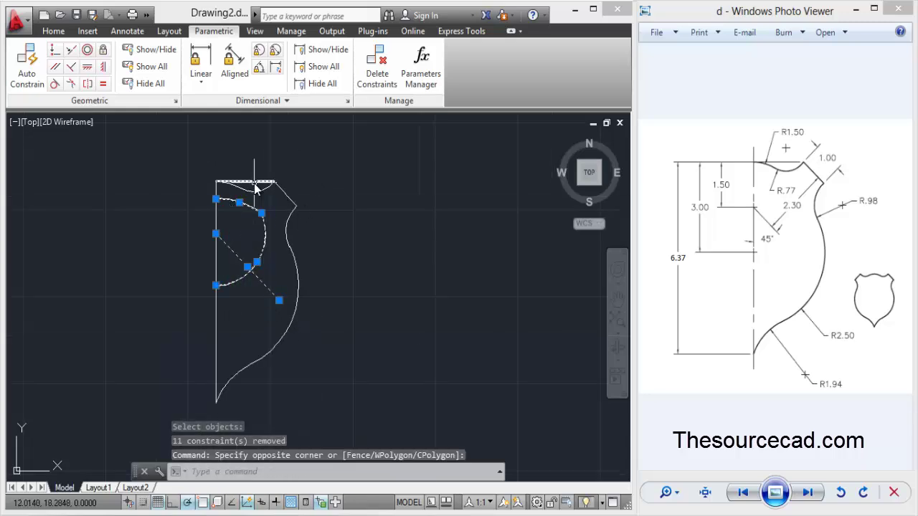
pyautogui.click(243, 174)
pyautogui.rightClick(246, 176)
pyautogui.click(276, 261)
pyautogui.press('Escape')
pyautogui.press('Escape')
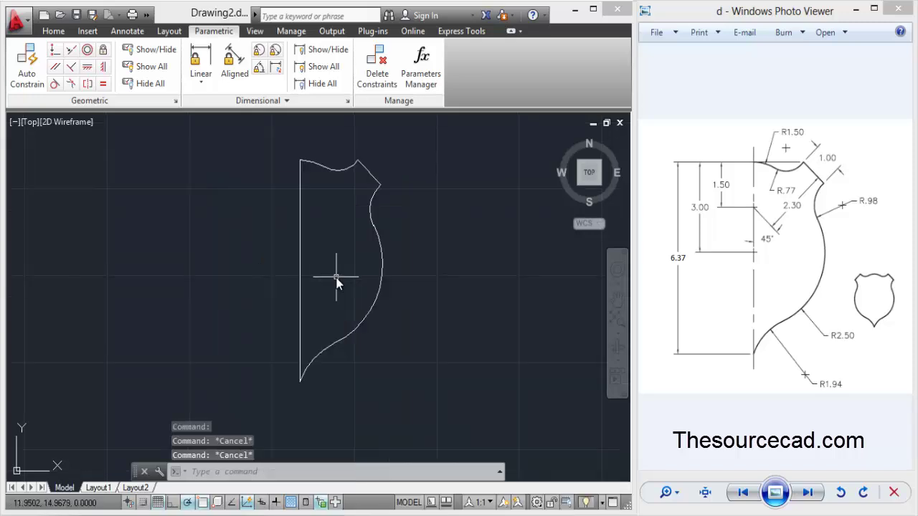
pyautogui.click(336, 279)
pyautogui.click(245, 219)
pyautogui.press('Delete')
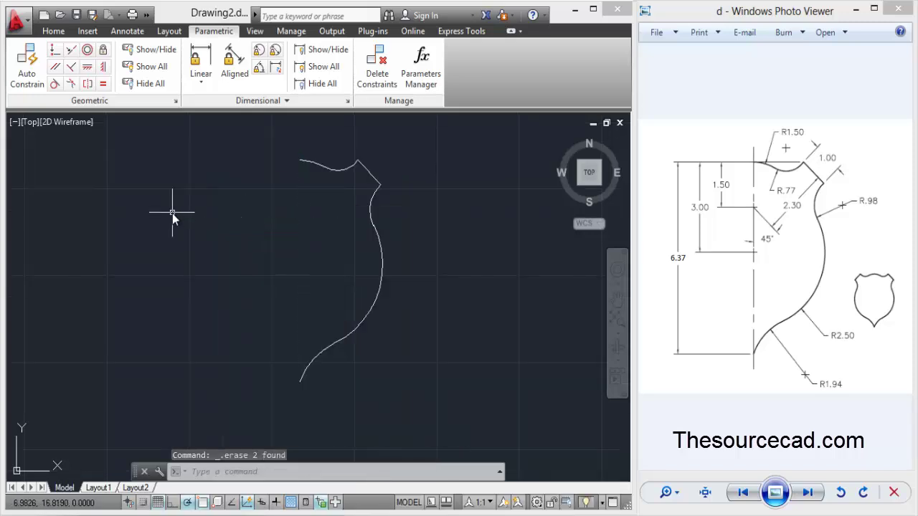
pyautogui.click(54, 31)
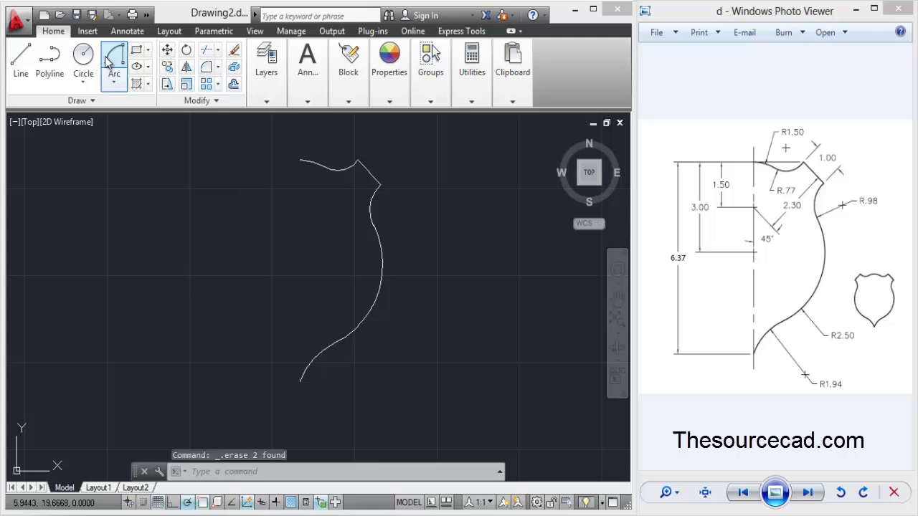
# Join the six profile curves into a single polyline
pyautogui.click(196, 99)
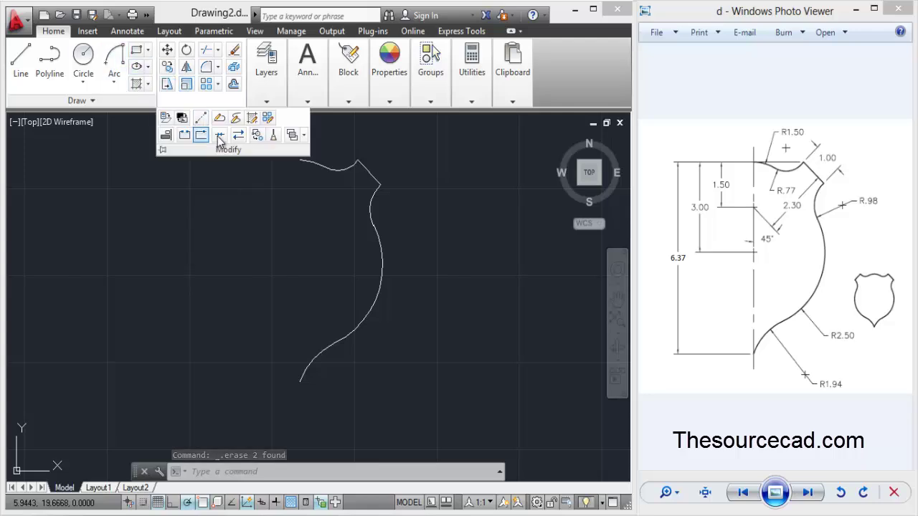
pyautogui.click(220, 135)
pyautogui.click(413, 412)
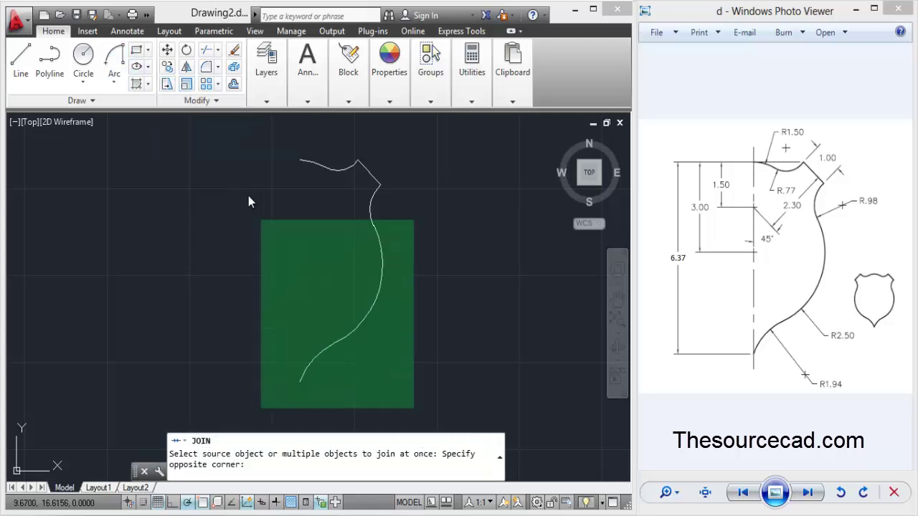
pyautogui.click(233, 139)
pyautogui.press('Return')
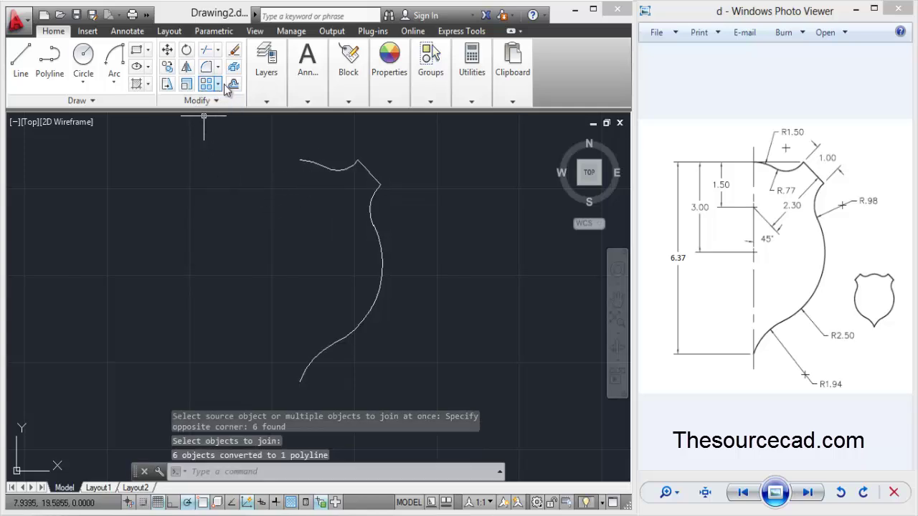
# Mirror the polyline about its top and bottom endpoints, keeping the original
pyautogui.click(186, 67)
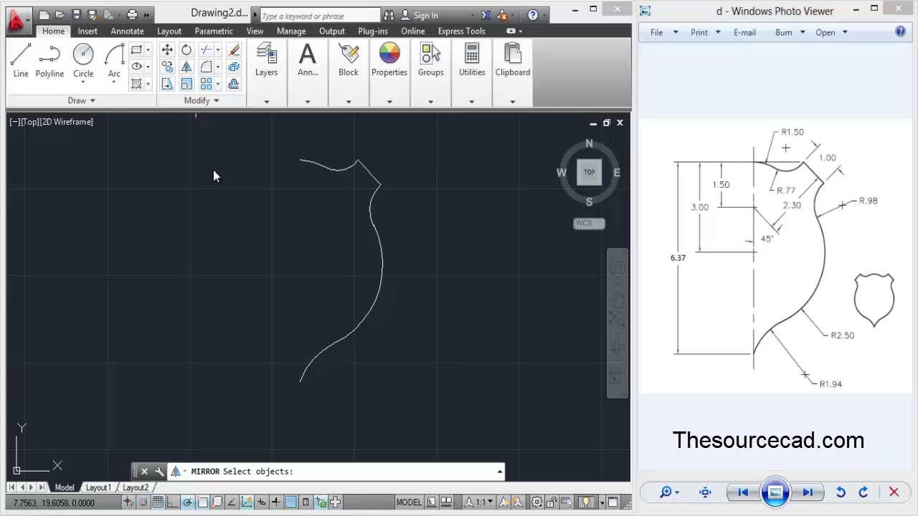
pyautogui.click(324, 167)
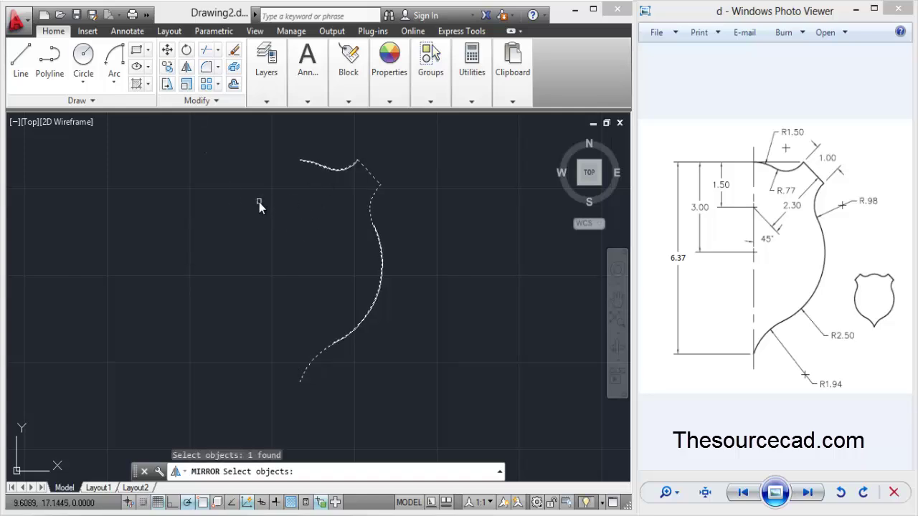
pyautogui.press('Return')
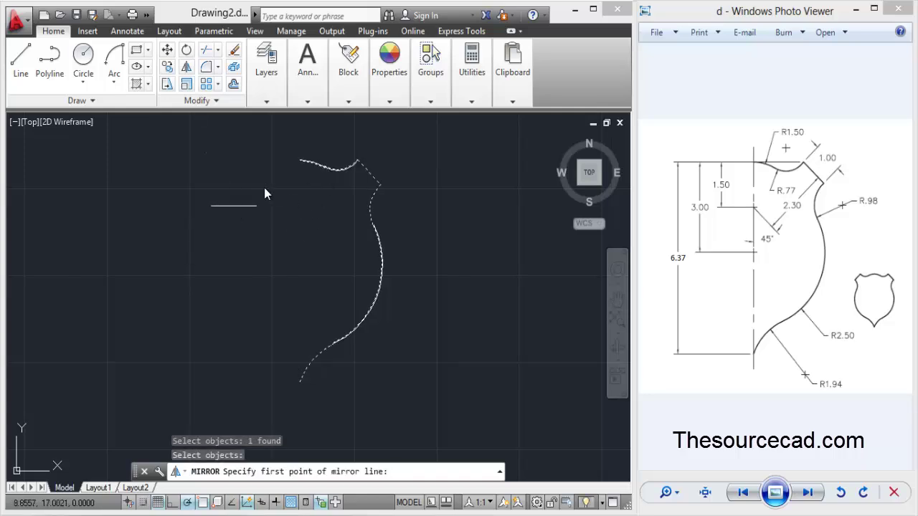
pyautogui.click(300, 161)
pyautogui.click(299, 383)
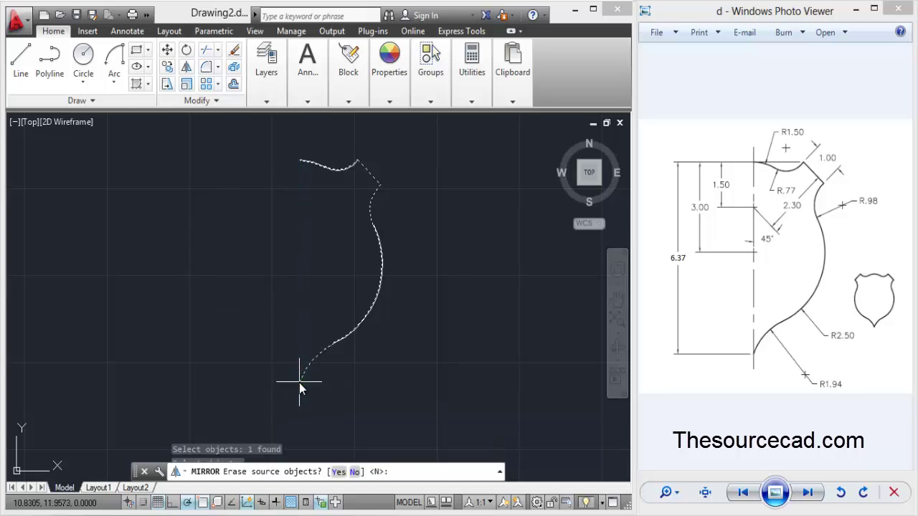
pyautogui.press('Return')
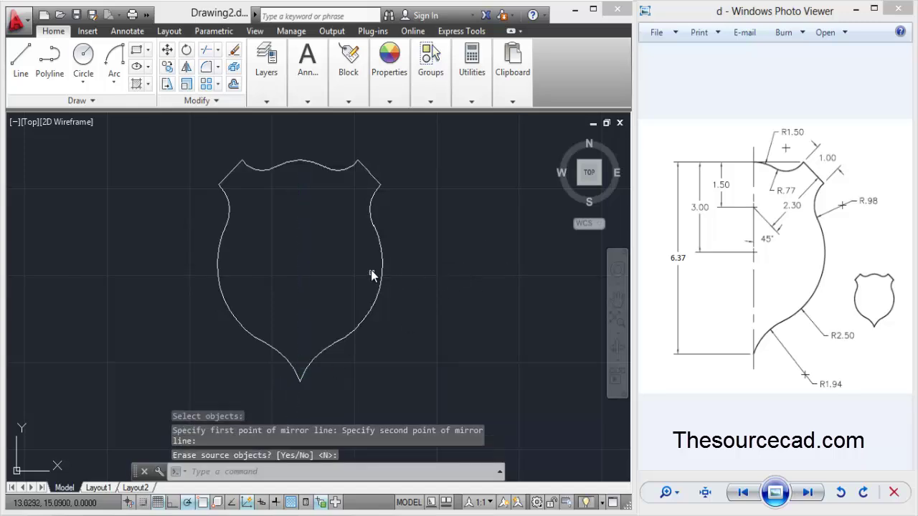
pyautogui.moveTo(346, 286); pyautogui.dragTo(367, 274, button='middle')
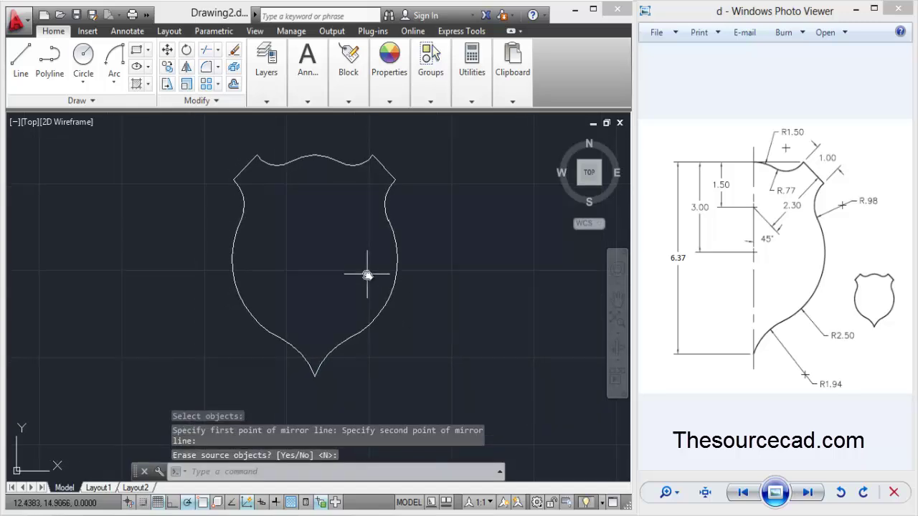